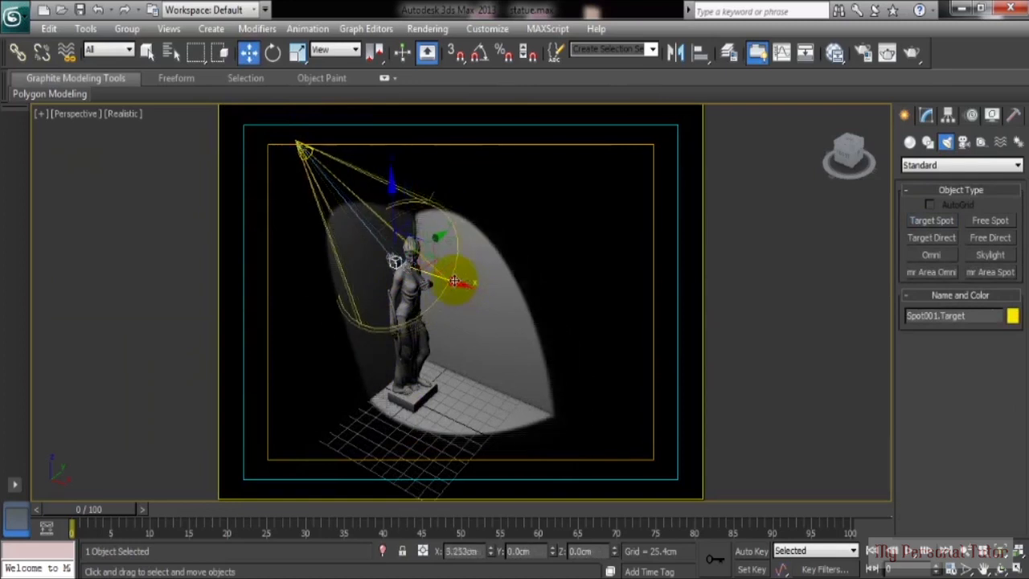
Step: Delete the target spotlight Spot001 and pick the Free Spot light type
{"action": "left_click", "coordinate": [307, 152]}
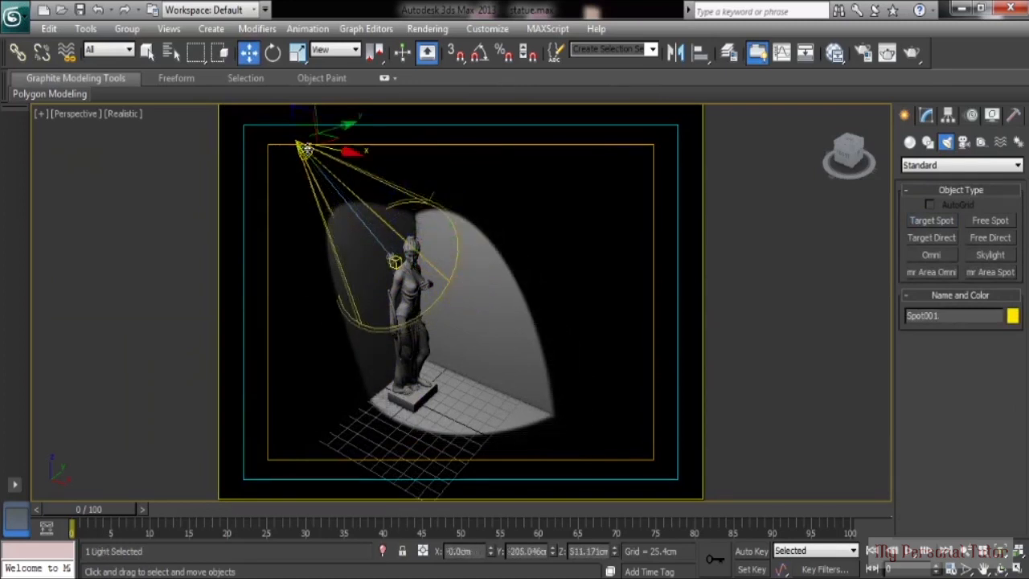
{"action": "key", "text": "Delete"}
{"action": "left_click", "coordinate": [989, 221]}
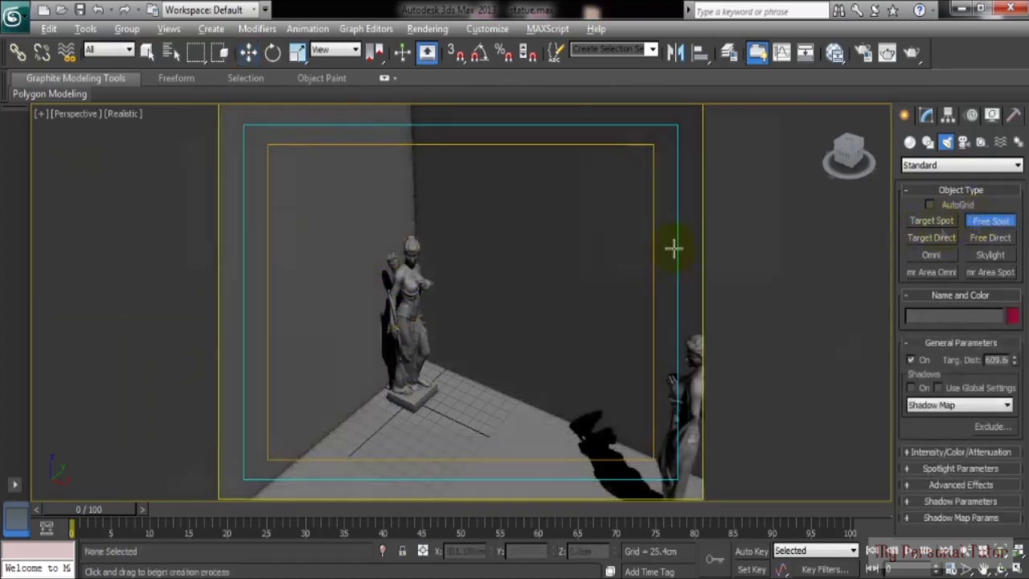
Step: Place free spotlight Fspot001 at the statue in Top view and raise it high above
{"action": "key", "text": "alt+w"}
{"action": "left_click", "coordinate": [209, 206]}
{"action": "key", "text": "alt+w"}
{"action": "key", "text": "w"}
{"action": "left_click_drag", "start_coordinate": [423, 326], "coordinate": [414, 131]}
{"action": "left_click_drag", "start_coordinate": [414, 38], "coordinate": [416, 21]}
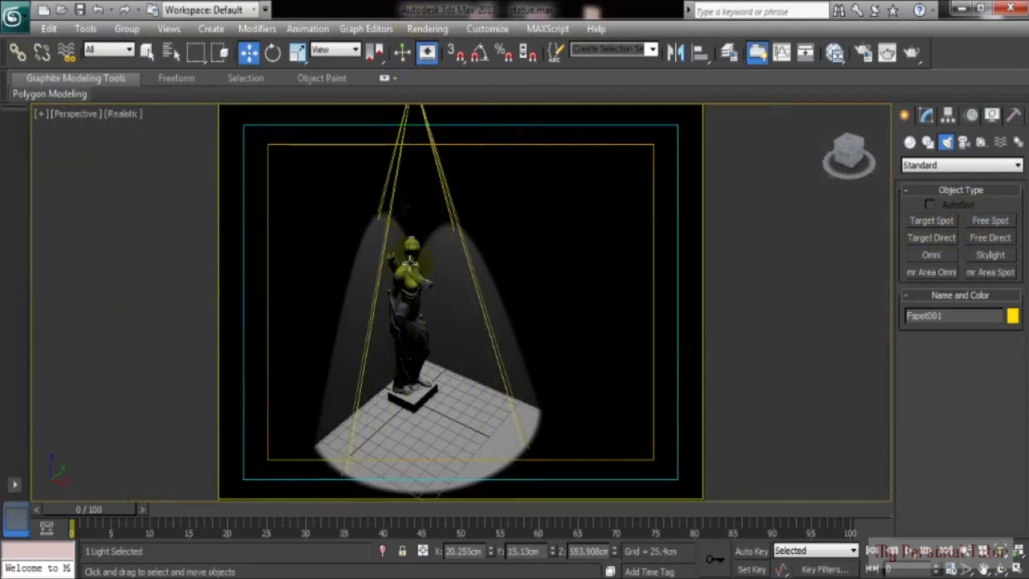
{"action": "scroll", "coordinate": [405, 274], "scroll_direction": "down", "scroll_amount": 3}
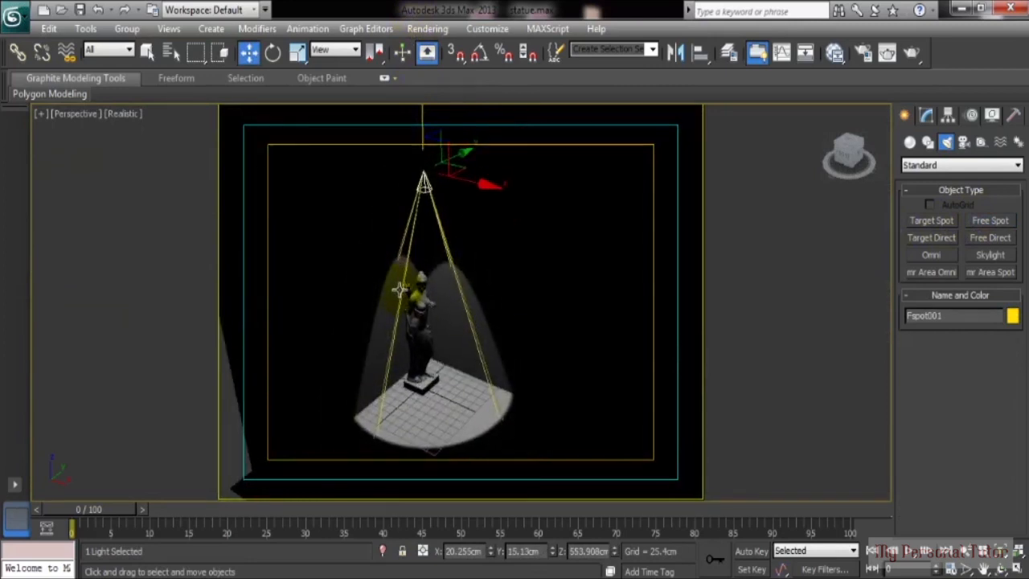
Step: Tilt and reposition Fspot001 so its cone lights the statue, then open its settings
{"action": "key", "text": "e"}
{"action": "left_click_drag", "start_coordinate": [472, 135], "coordinate": [517, 194]}
{"action": "key", "text": "w"}
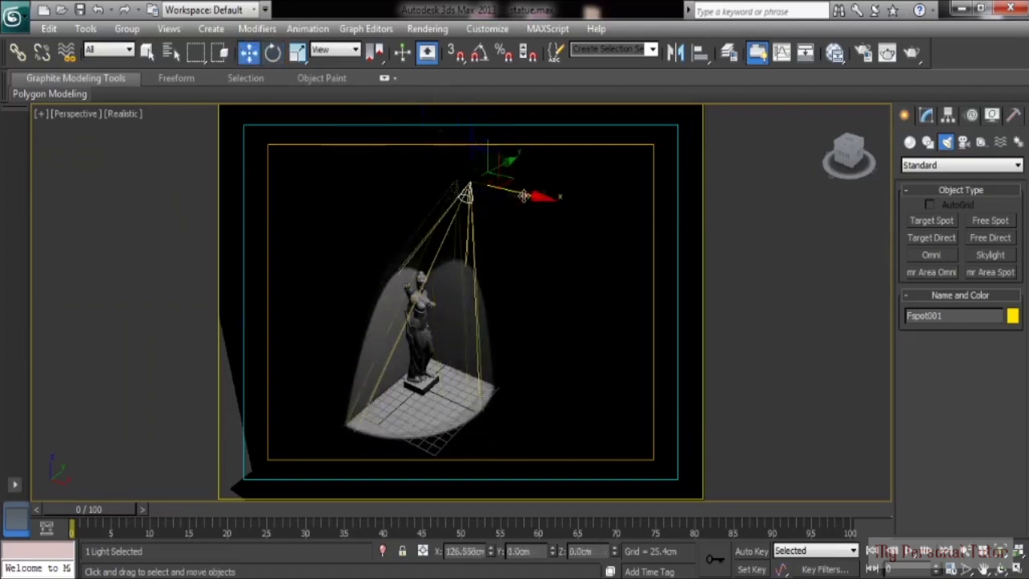
{"action": "middle_click_drag", "start_coordinate": [427, 270], "coordinate": [400, 266]}
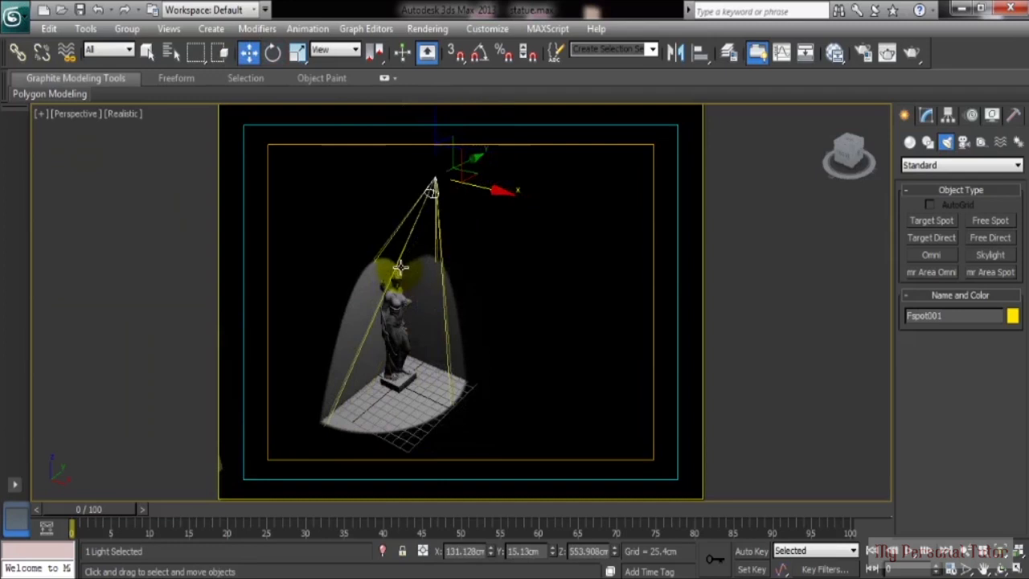
{"action": "scroll", "coordinate": [400, 267], "scroll_direction": "up", "scroll_amount": 4}
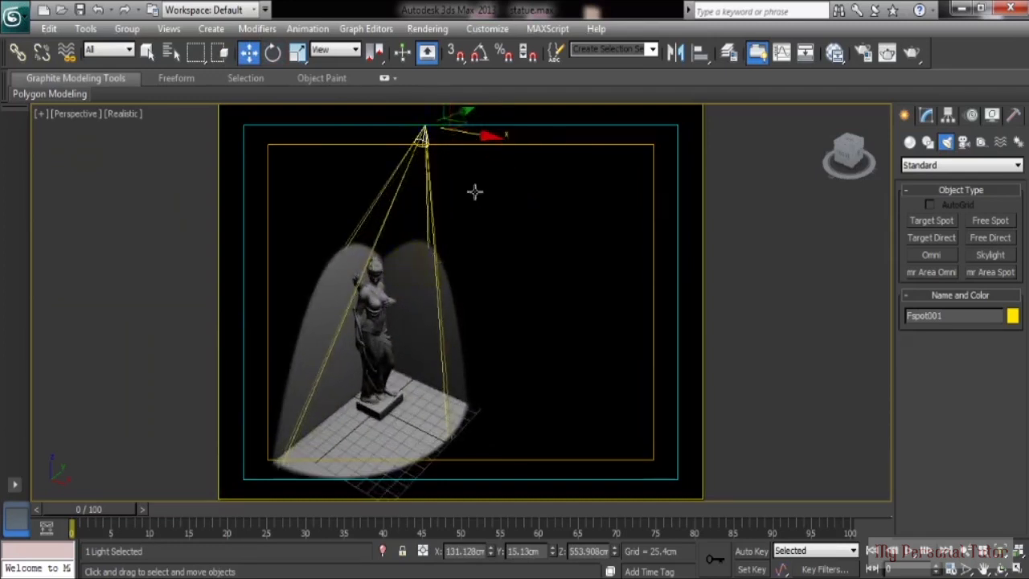
{"action": "left_click", "coordinate": [427, 135]}
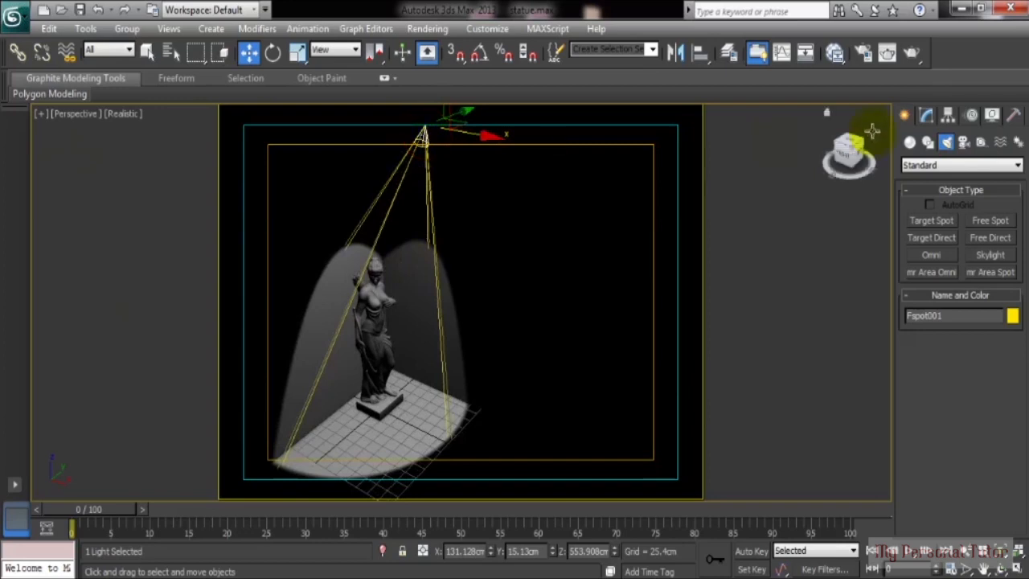
{"action": "left_click", "coordinate": [925, 116]}
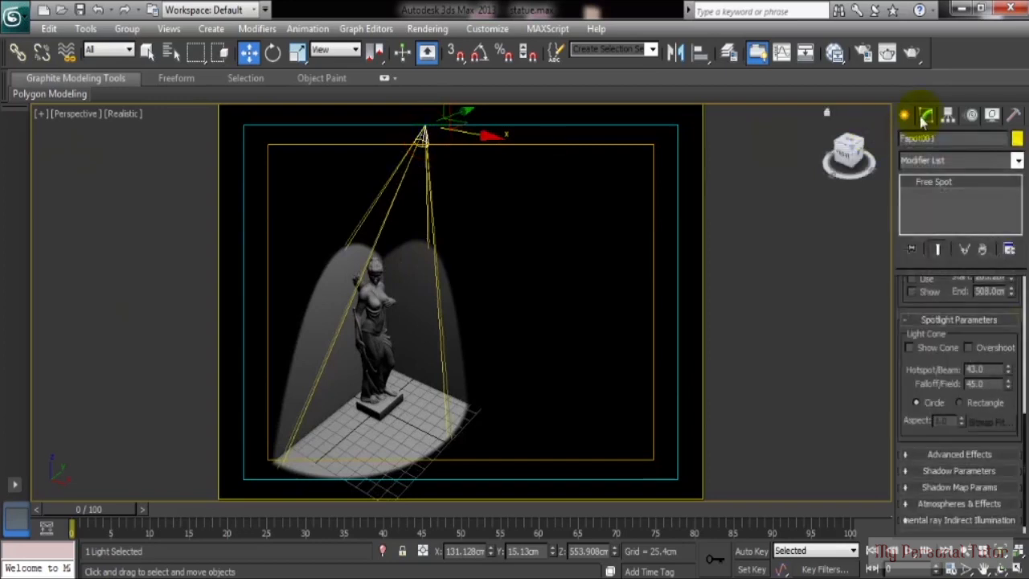
Step: Turn on shadows for Fspot001 so the statue casts a shadow onto the wall
{"action": "left_click_drag", "start_coordinate": [904, 285], "coordinate": [915, 553]}
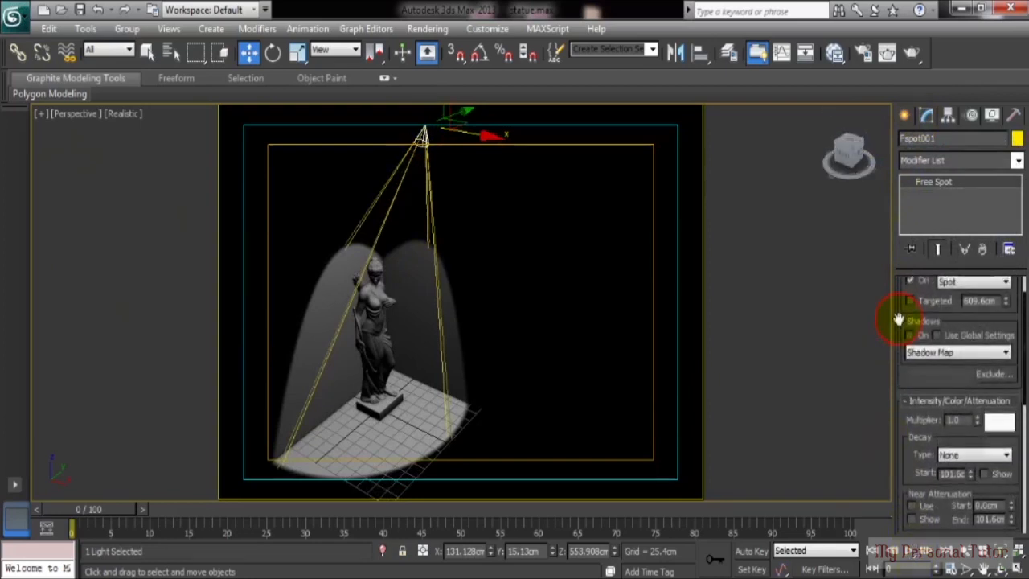
{"action": "left_click_drag", "start_coordinate": [897, 322], "coordinate": [895, 363]}
{"action": "left_click", "coordinate": [910, 374]}
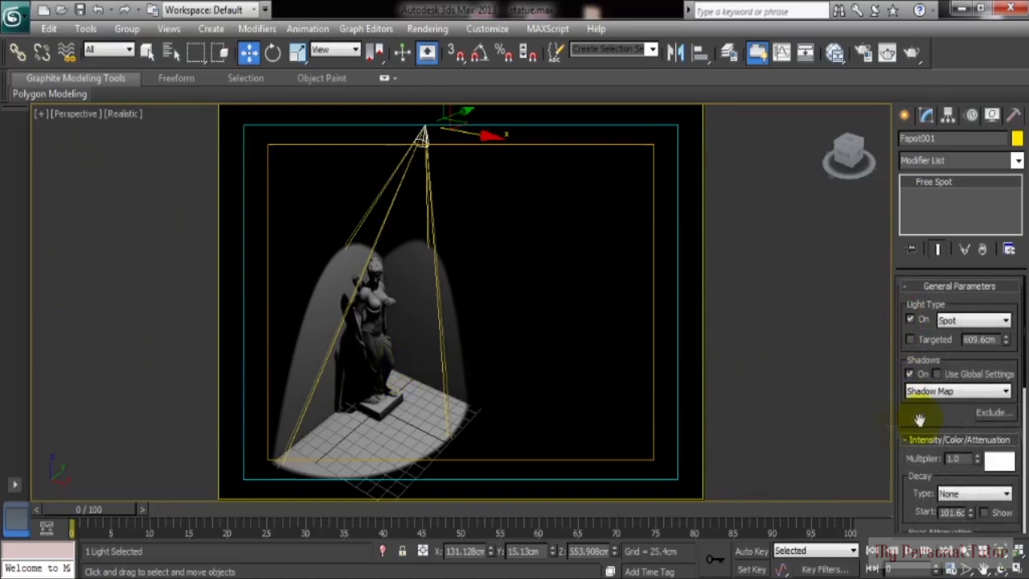
Step: Try intensity multipliers of 2.0 and 0.5 on the spotlight
{"action": "scroll", "coordinate": [914, 382], "scroll_direction": "down", "scroll_amount": 4}
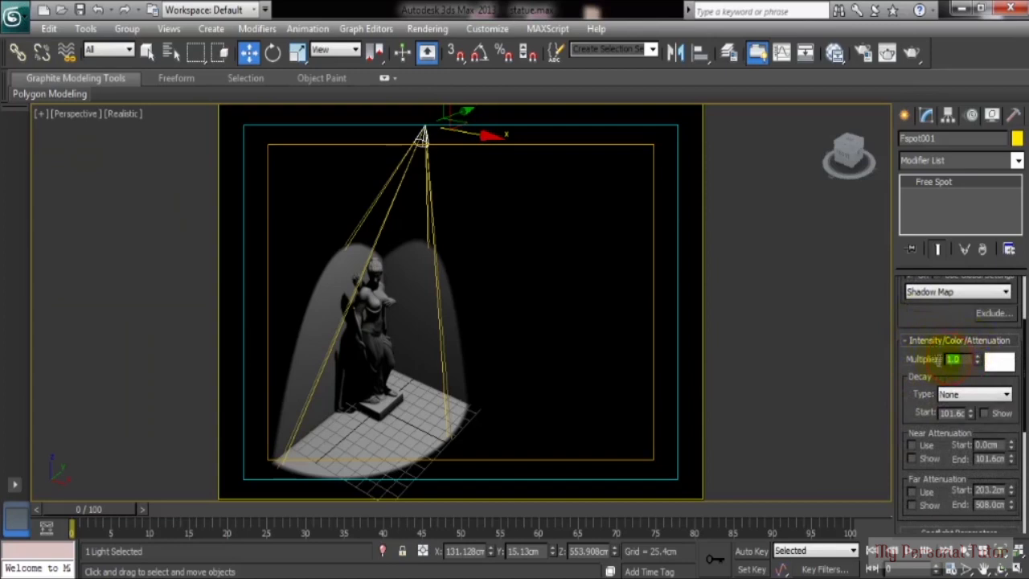
{"action": "type", "text": "2"}
{"action": "key", "text": "Return"}
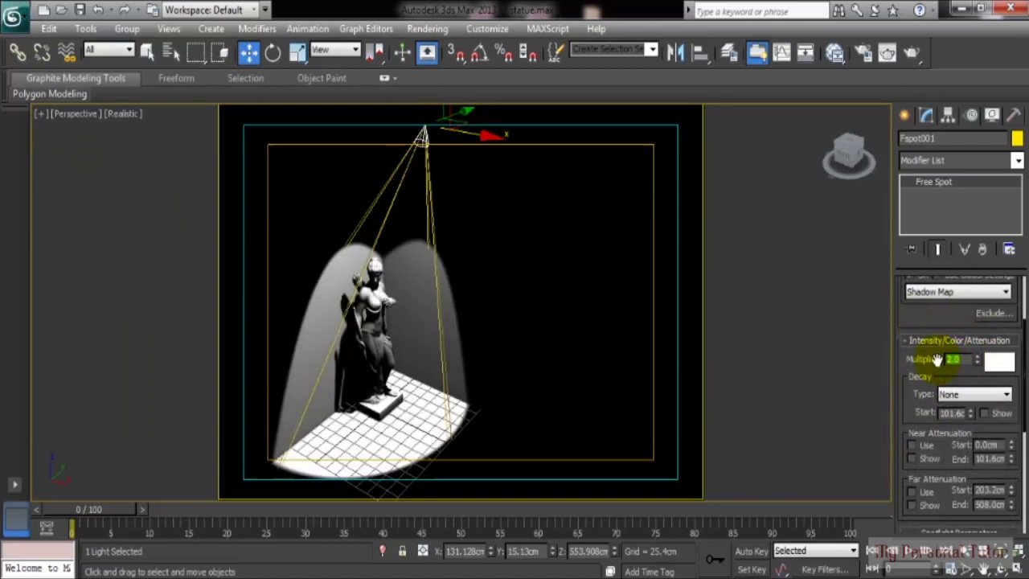
{"action": "type", "text": ".5"}
{"action": "key", "text": "Return"}
{"action": "left_click", "coordinate": [997, 365]}
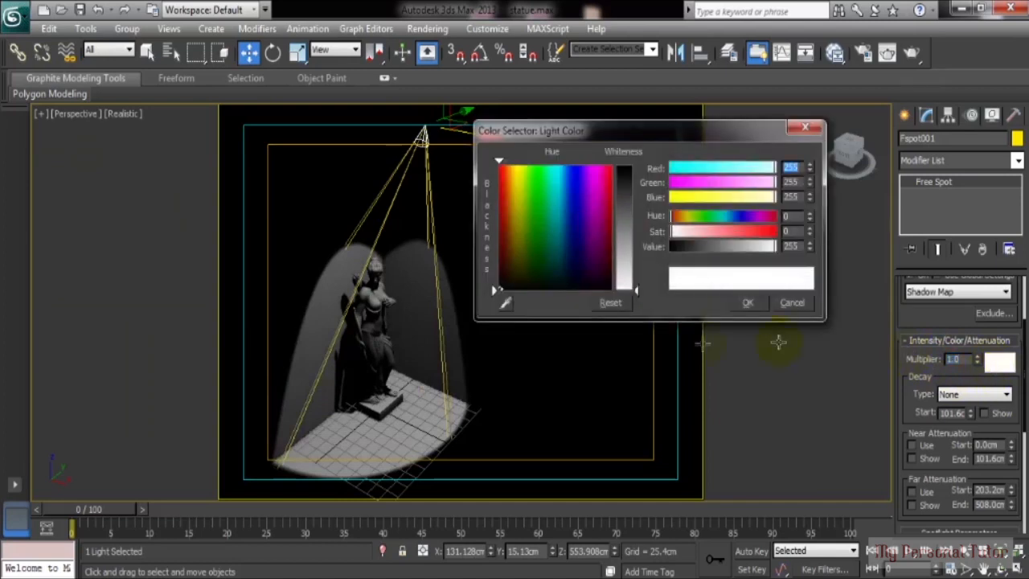
Step: Tint the spotlight pale warm peach by shifting hue toward orange and raising whiteness
{"action": "left_click", "coordinate": [730, 199]}
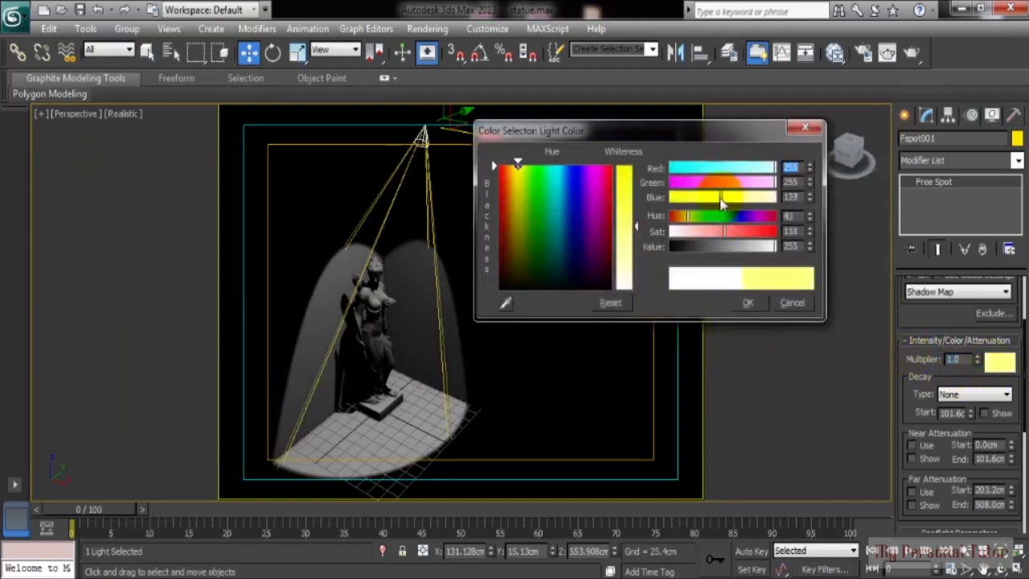
{"action": "left_click_drag", "start_coordinate": [517, 167], "coordinate": [509, 165]}
{"action": "left_click_drag", "start_coordinate": [636, 226], "coordinate": [638, 270]}
{"action": "left_click", "coordinate": [748, 302]}
{"action": "left_click_drag", "start_coordinate": [914, 394], "coordinate": [892, 201]}
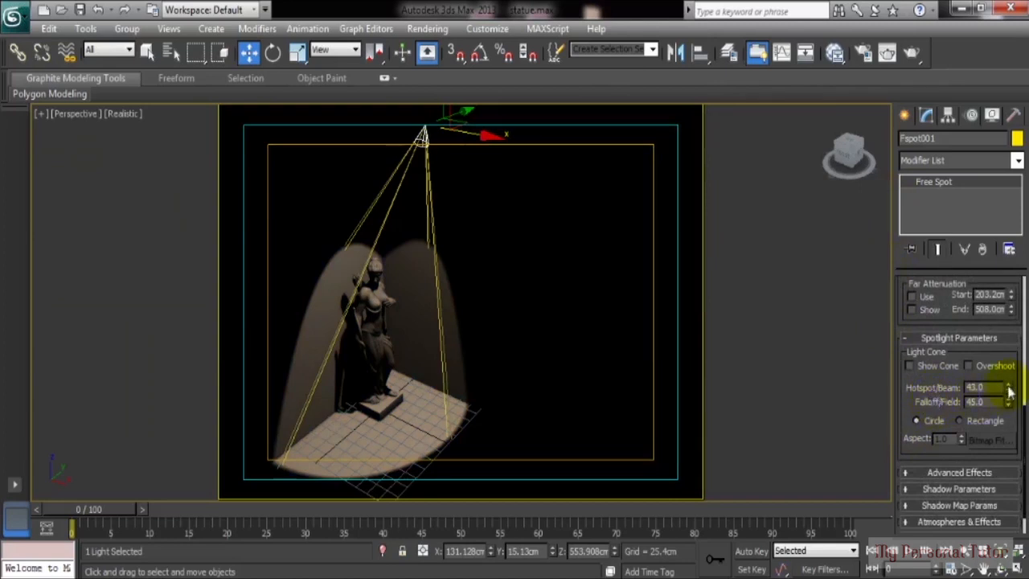
Step: Set the spotlight's hotspot to 47.8 and falloff to 49.8, make the beam rectangular, and deselect it
{"action": "left_click_drag", "start_coordinate": [1009, 391], "coordinate": [968, 171]}
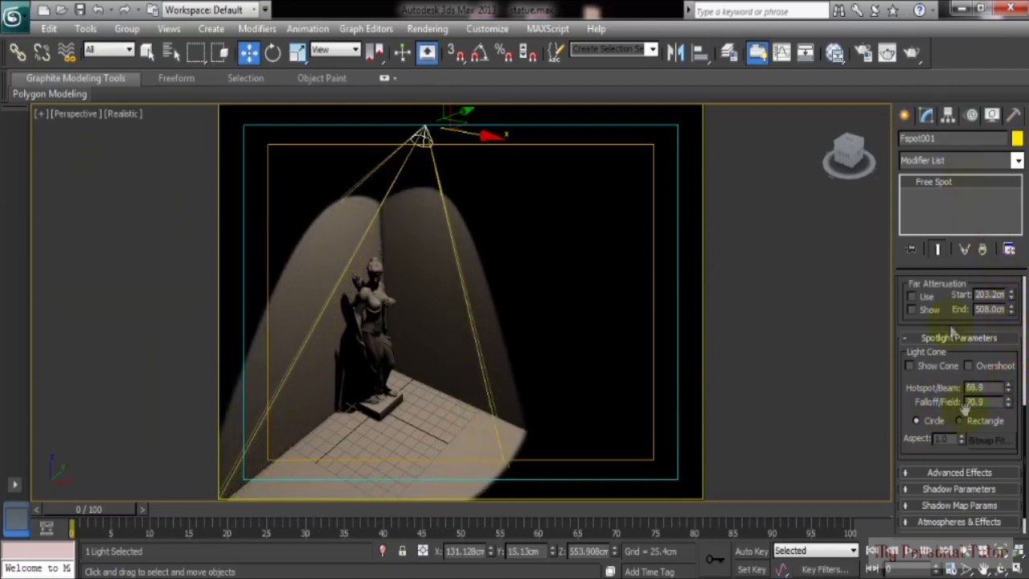
{"action": "left_click_drag", "start_coordinate": [1010, 402], "coordinate": [993, 474]}
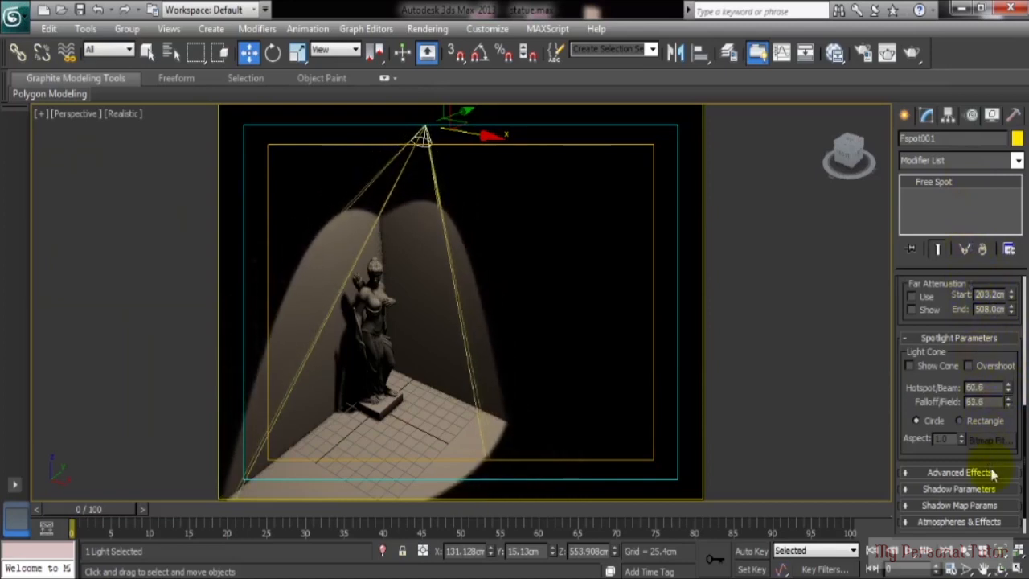
{"action": "left_click_drag", "start_coordinate": [1008, 402], "coordinate": [976, 432]}
{"action": "left_click", "coordinate": [959, 421]}
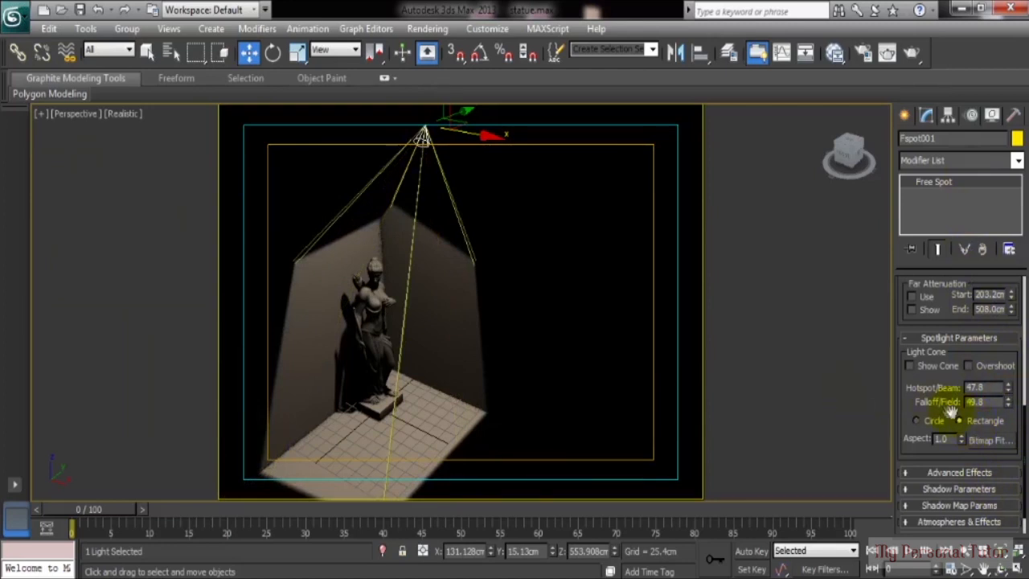
{"action": "left_click", "coordinate": [296, 319]}
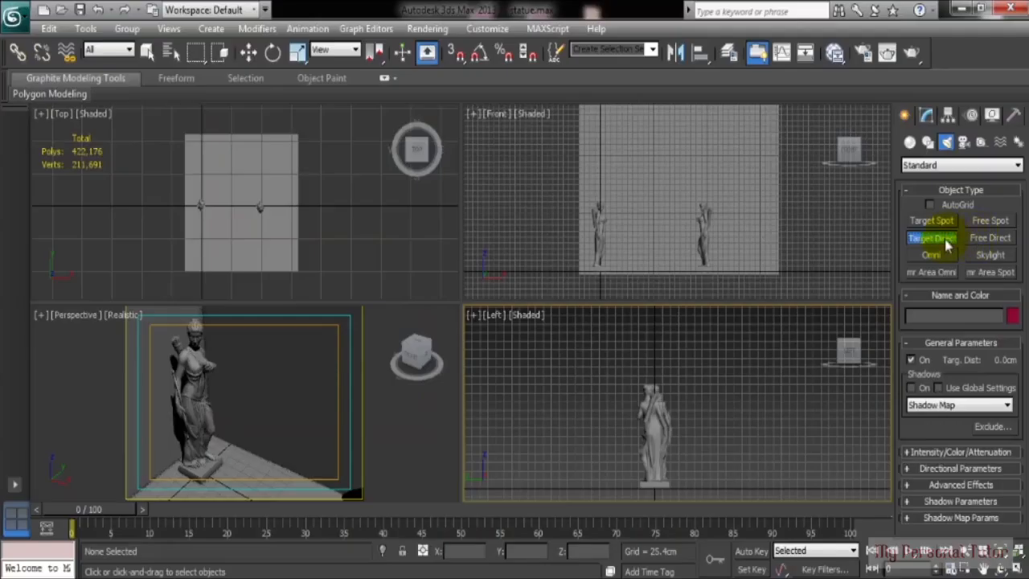
Step: Create a target directional light aimed at the statue and move its target to shift the lit area
{"action": "left_click_drag", "start_coordinate": [718, 316], "coordinate": [663, 402]}
{"action": "right_click", "coordinate": [231, 398]}
{"action": "key", "text": "alt+w"}
{"action": "scroll", "coordinate": [301, 411], "scroll_direction": "down", "scroll_amount": 5}
{"action": "key", "text": "w"}
{"action": "left_click", "coordinate": [386, 272]}
{"action": "left_click_drag", "start_coordinate": [443, 294], "coordinate": [410, 281]}
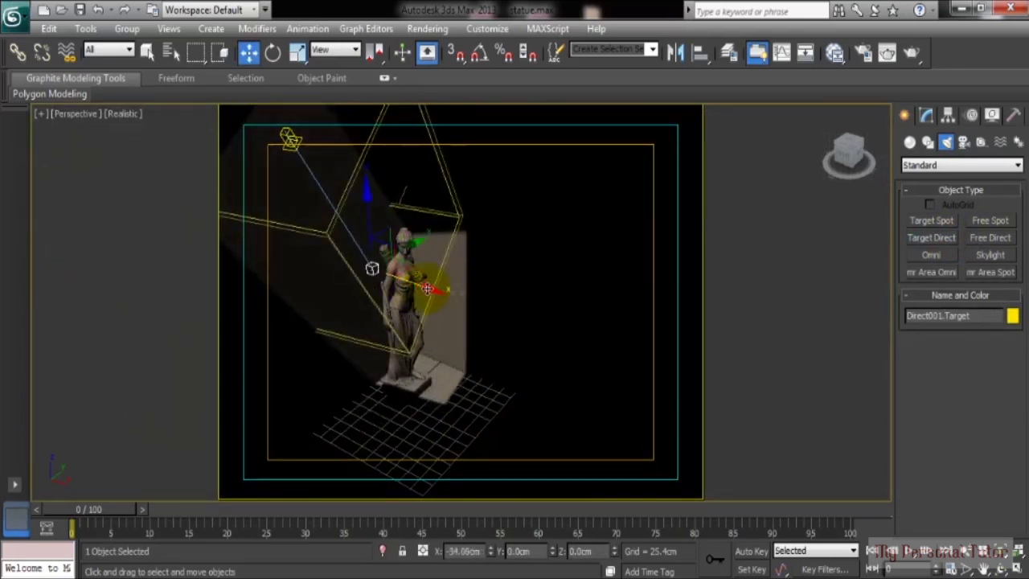
{"action": "key", "text": "alt+w"}
Step: Place free directional light FDirect001 at the statue and raise it above
{"action": "right_click", "coordinate": [575, 372]}
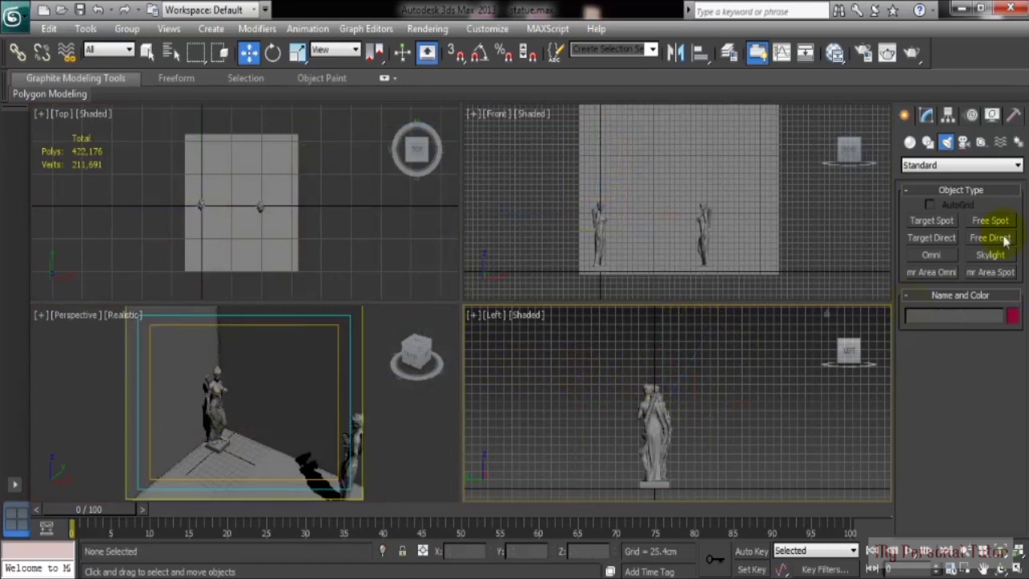
{"action": "left_click", "coordinate": [993, 243]}
{"action": "left_click", "coordinate": [202, 204]}
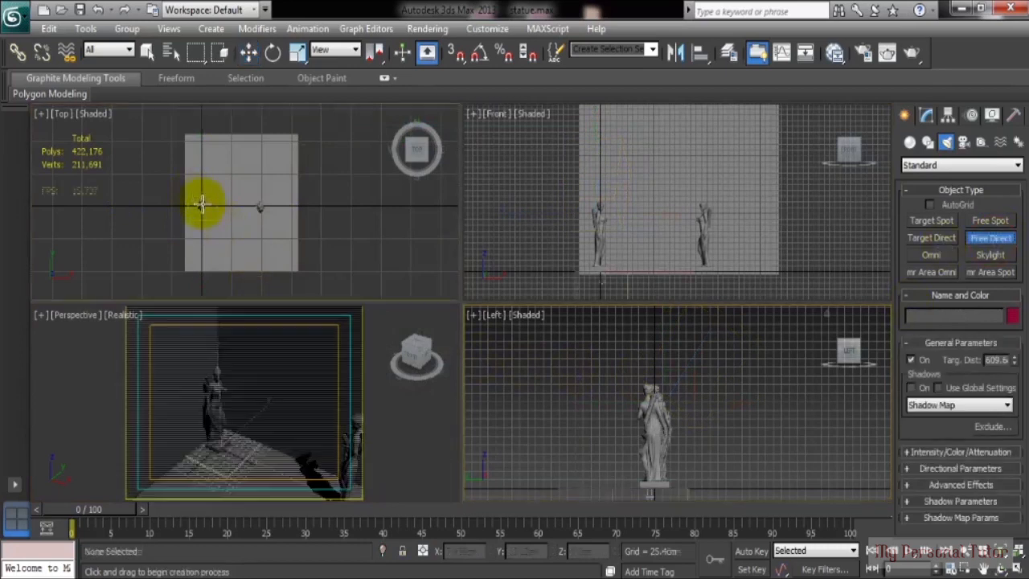
{"action": "right_click", "coordinate": [238, 382]}
{"action": "key", "text": "alt+w"}
{"action": "key", "text": "w"}
{"action": "left_click_drag", "start_coordinate": [410, 328], "coordinate": [399, 62]}
{"action": "scroll", "coordinate": [409, 213], "scroll_direction": "down", "scroll_amount": 5}
Step: Tilt FDirect001 and nudge it along X and Y so its beam lights the statue, then open its settings
{"action": "key", "text": "e"}
{"action": "left_click_drag", "start_coordinate": [463, 192], "coordinate": [480, 213]}
{"action": "key", "text": "w"}
{"action": "left_click_drag", "start_coordinate": [489, 248], "coordinate": [517, 256]}
{"action": "middle_click_drag", "start_coordinate": [485, 258], "coordinate": [471, 251], "text": "alt"}
{"action": "scroll", "coordinate": [470, 250], "scroll_direction": "up", "scroll_amount": 4}
{"action": "left_click_drag", "start_coordinate": [496, 190], "coordinate": [515, 211]}
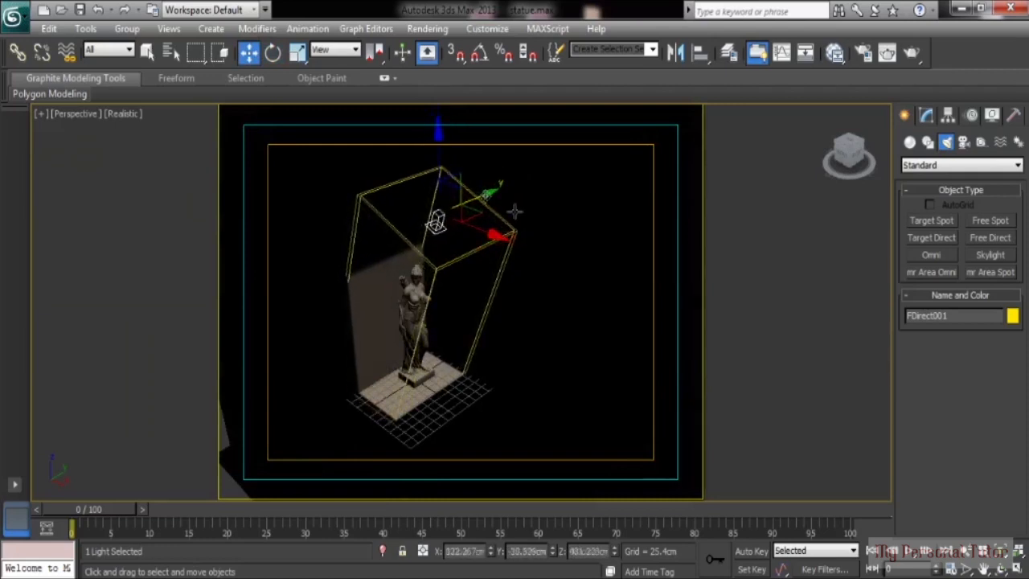
{"action": "middle_click_drag", "start_coordinate": [468, 255], "coordinate": [486, 206], "text": "alt"}
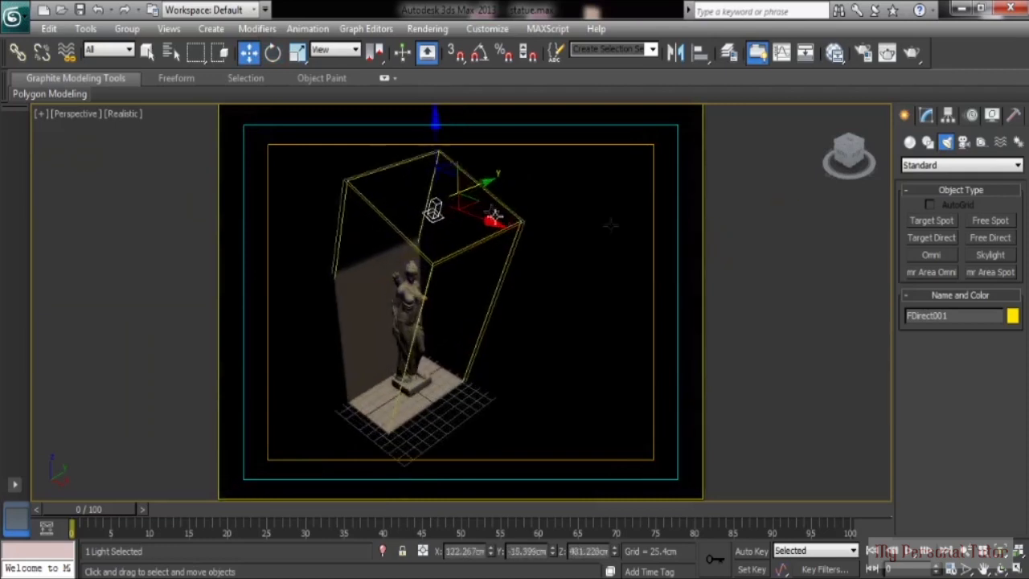
{"action": "left_click", "coordinate": [926, 115]}
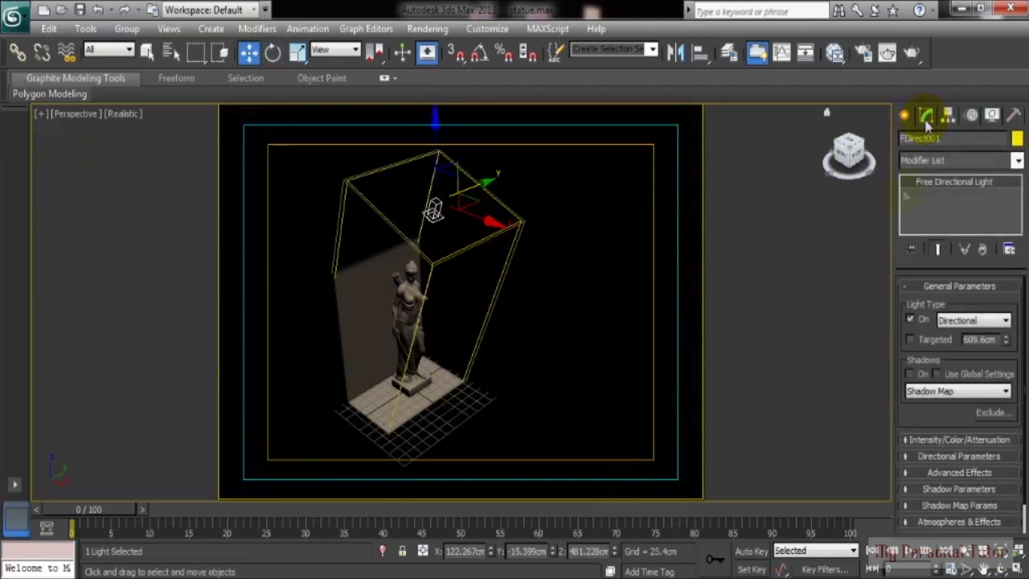
Step: Turn on shadows for FDirect001 and review its intensity multiplier
{"action": "left_click_drag", "start_coordinate": [905, 350], "coordinate": [905, 320]}
{"action": "left_click", "coordinate": [911, 344]}
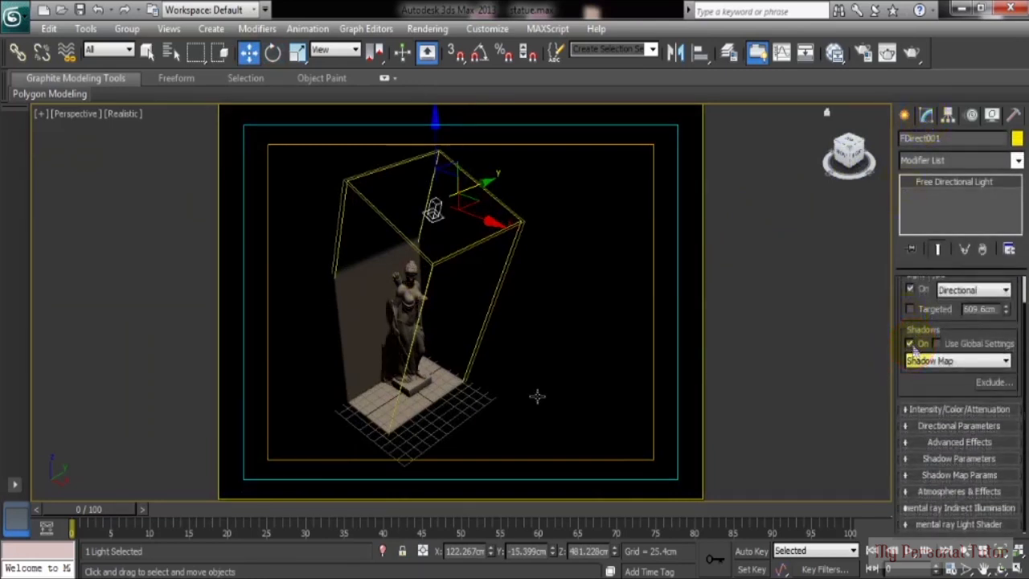
{"action": "scroll", "coordinate": [394, 347], "scroll_direction": "up", "scroll_amount": 5}
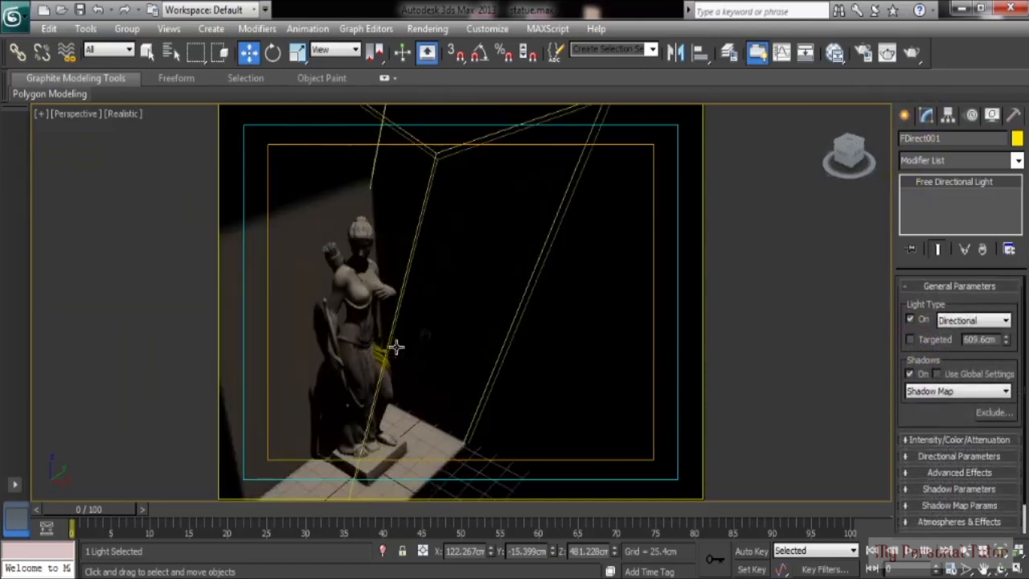
{"action": "mouse_move", "coordinate": [436, 336]}
{"action": "middle_mouse_down", "text": "alt"}
{"action": "mouse_move", "coordinate": [452, 336]}
{"action": "mouse_move", "coordinate": [439, 337]}
{"action": "middle_mouse_up", "text": "alt"}
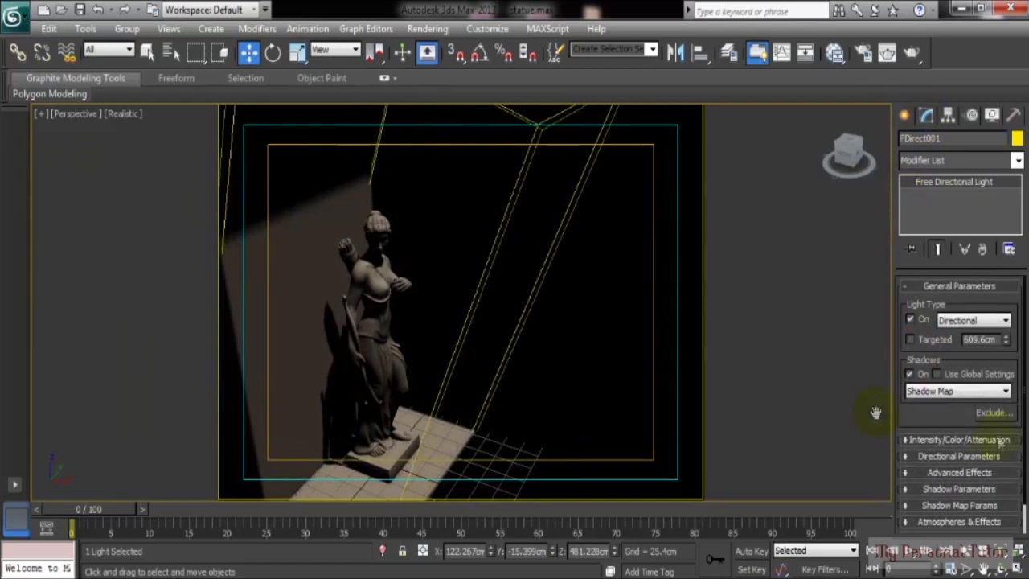
{"action": "left_click_drag", "start_coordinate": [940, 420], "coordinate": [942, 394]}
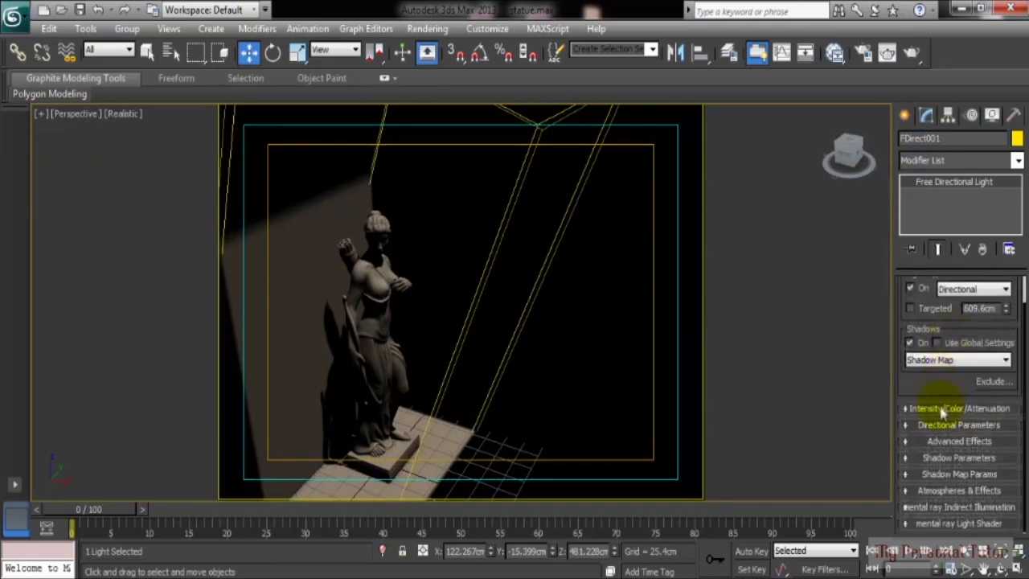
{"action": "left_click", "coordinate": [944, 409]}
{"action": "left_click_drag", "start_coordinate": [962, 370], "coordinate": [946, 370]}
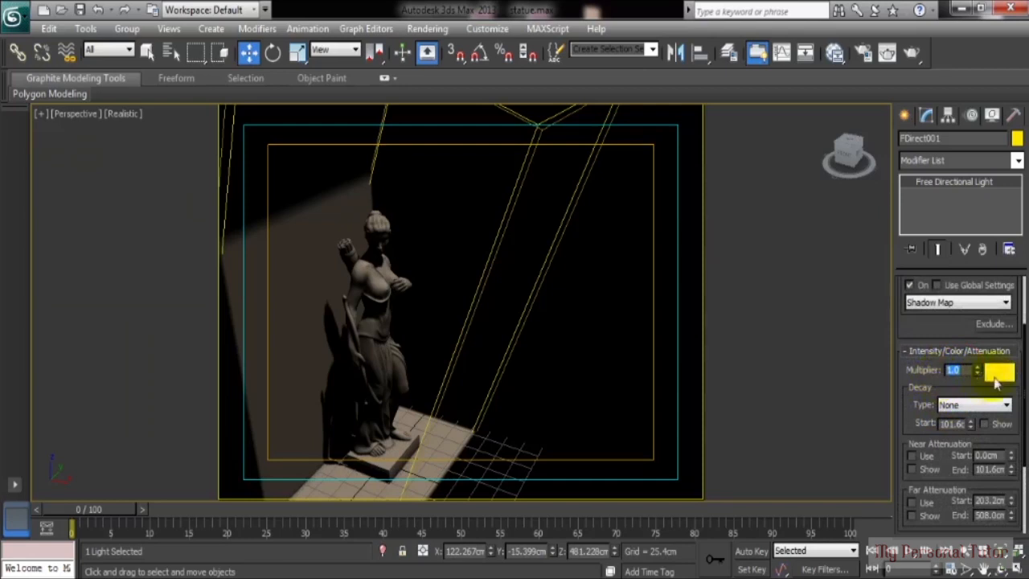
{"action": "left_click_drag", "start_coordinate": [926, 395], "coordinate": [913, 240]}
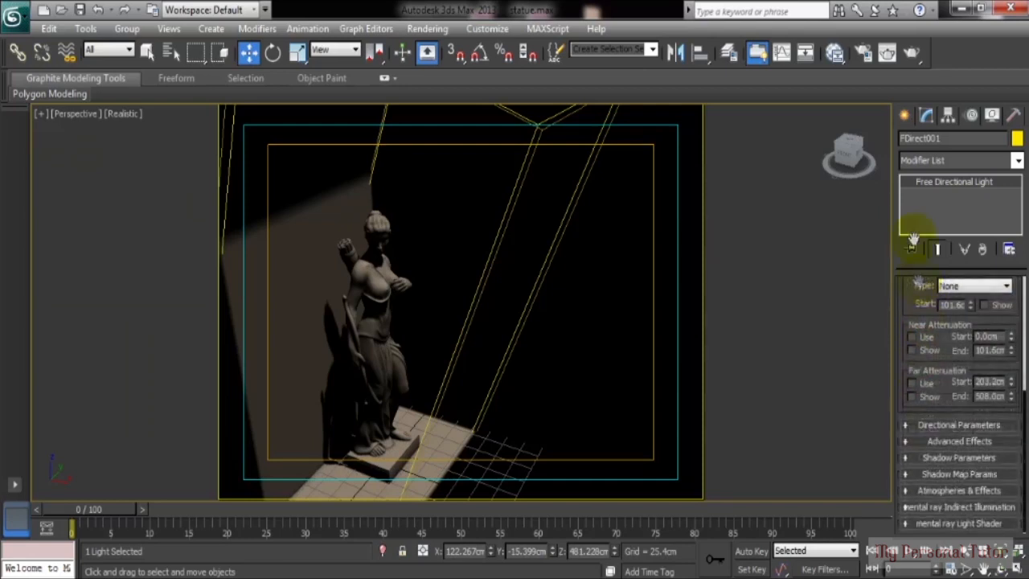
Step: Widen the hotspot and falloff, switch the cone to Circle, then delete FDirect001
{"action": "left_click", "coordinate": [924, 424]}
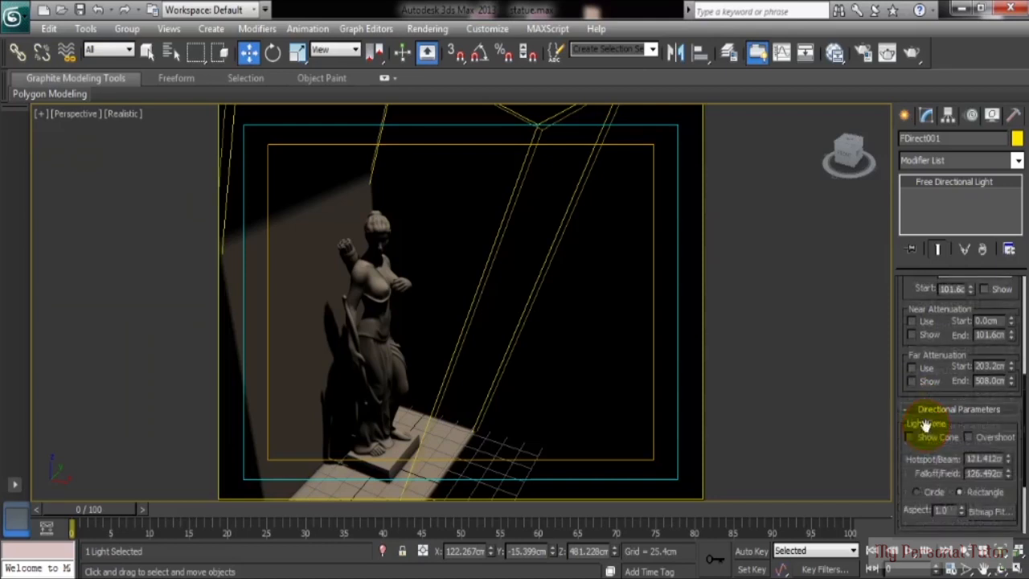
{"action": "left_click_drag", "start_coordinate": [907, 461], "coordinate": [912, 372]}
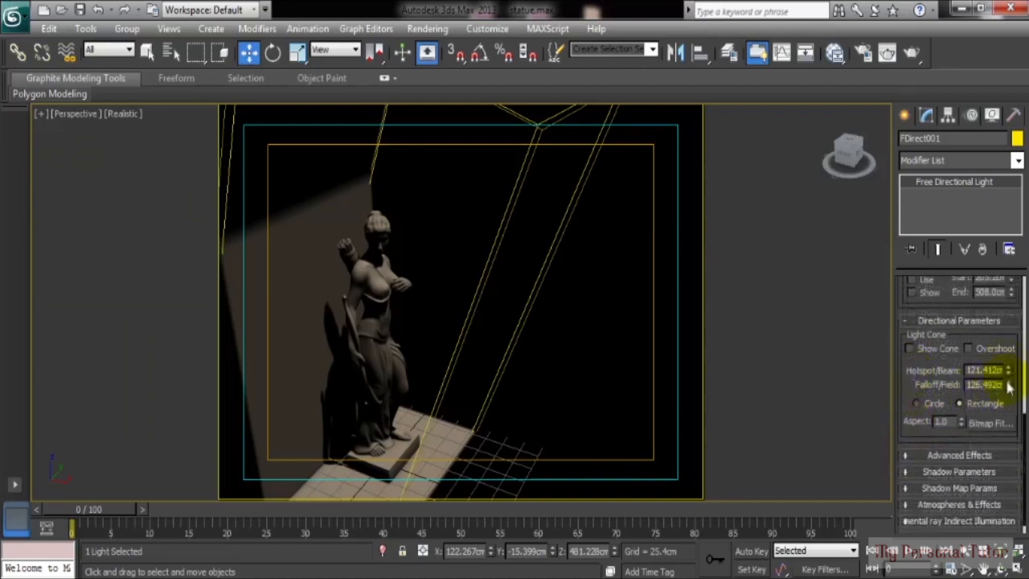
{"action": "mouse_move", "coordinate": [1007, 370]}
{"action": "left_mouse_down"}
{"action": "mouse_move", "coordinate": [1005, 356]}
{"action": "mouse_move", "coordinate": [1009, 381]}
{"action": "mouse_move", "coordinate": [1009, 359]}
{"action": "left_mouse_up"}
{"action": "mouse_move", "coordinate": [544, 412]}
{"action": "middle_mouse_down", "text": "alt"}
{"action": "mouse_move", "coordinate": [556, 389]}
{"action": "mouse_move", "coordinate": [533, 395]}
{"action": "middle_mouse_up", "text": "alt"}
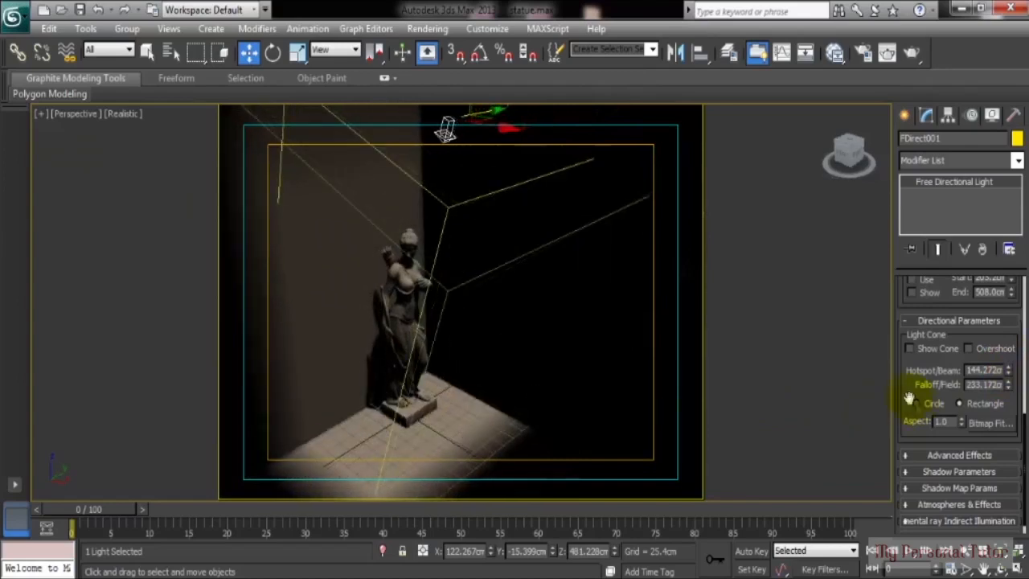
{"action": "left_click_drag", "start_coordinate": [907, 394], "coordinate": [906, 369]}
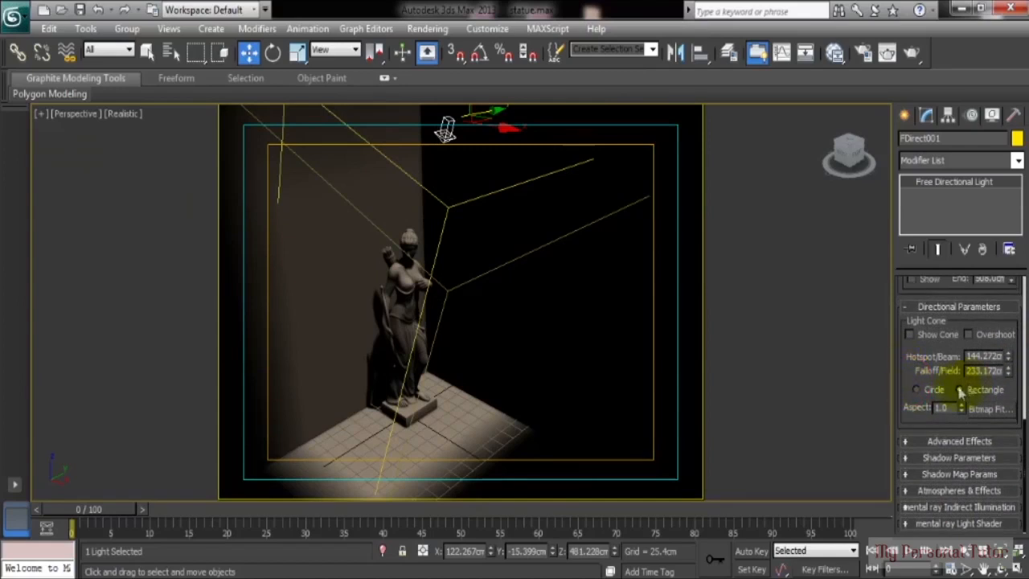
{"action": "left_click", "coordinate": [917, 390]}
{"action": "left_click_drag", "start_coordinate": [1011, 378], "coordinate": [1011, 408]}
{"action": "key", "text": "Delete"}
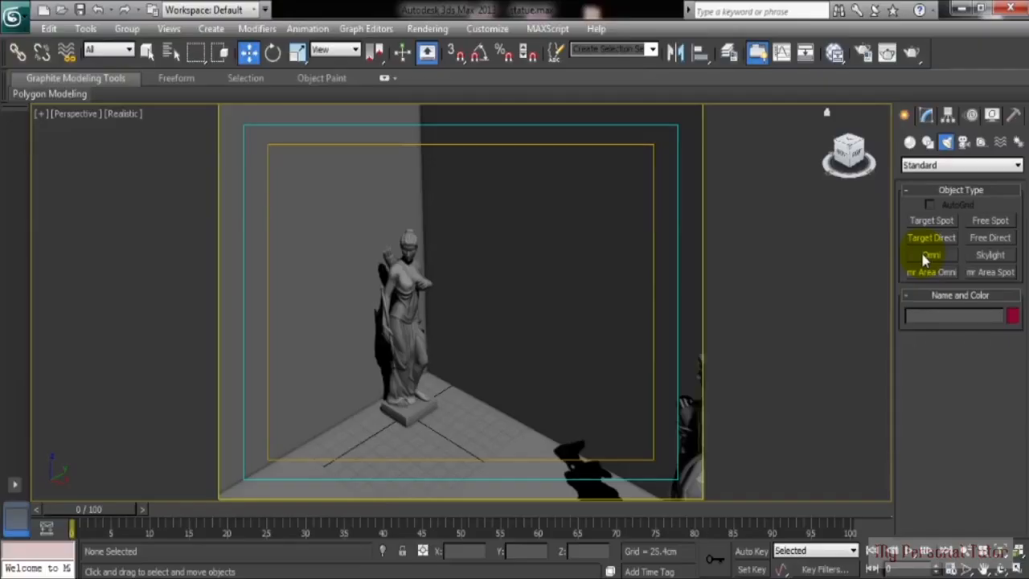
Step: Place omni light Omni001 in the Top view and move it up between the two statues
{"action": "left_click", "coordinate": [924, 257]}
{"action": "left_click", "coordinate": [425, 305]}
{"action": "key", "text": "alt+w"}
{"action": "left_click", "coordinate": [237, 217]}
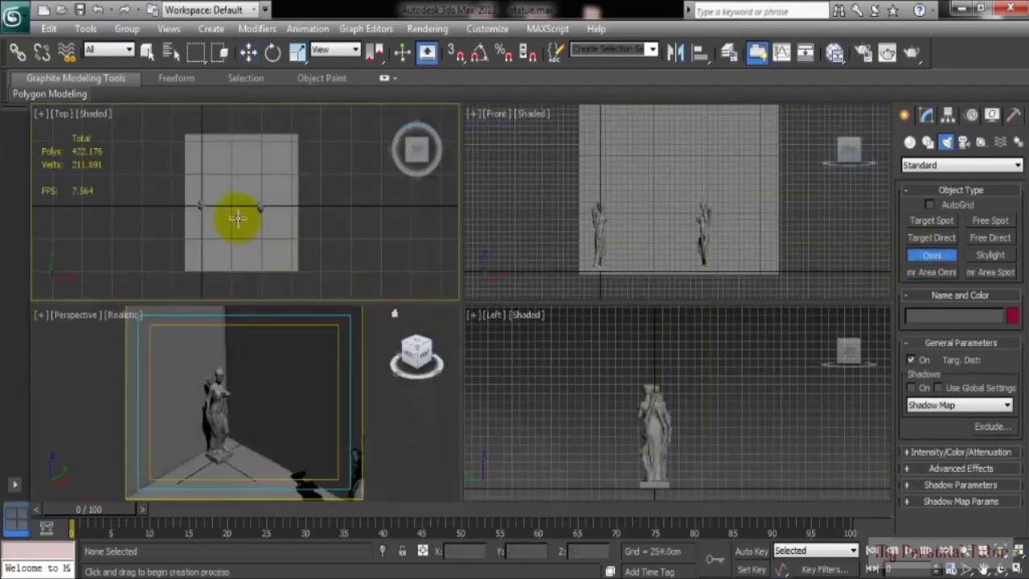
{"action": "left_click", "coordinate": [233, 204]}
{"action": "right_click", "coordinate": [670, 255]}
{"action": "right_click", "coordinate": [300, 418]}
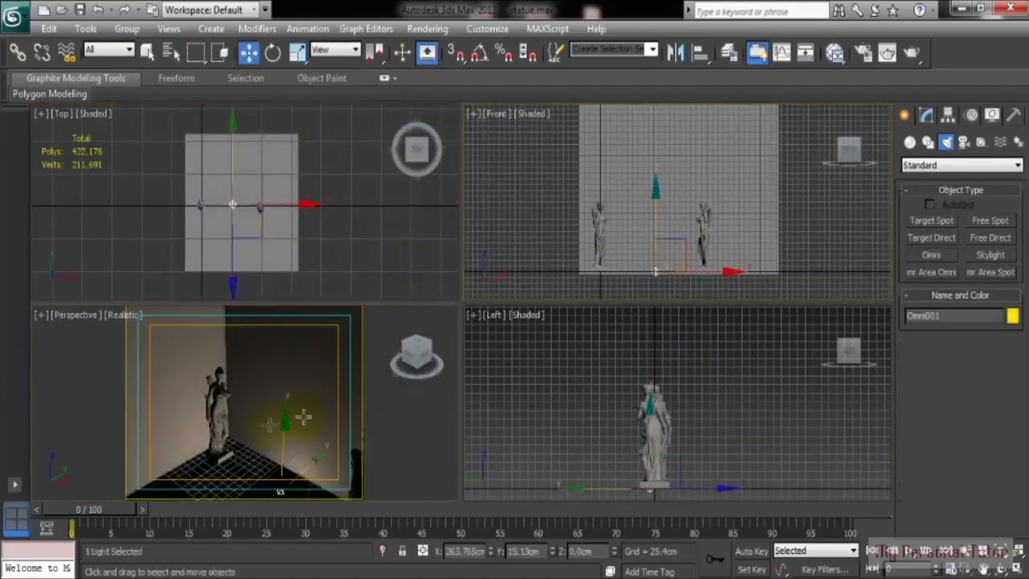
{"action": "left_click_drag", "start_coordinate": [303, 416], "coordinate": [354, 455]}
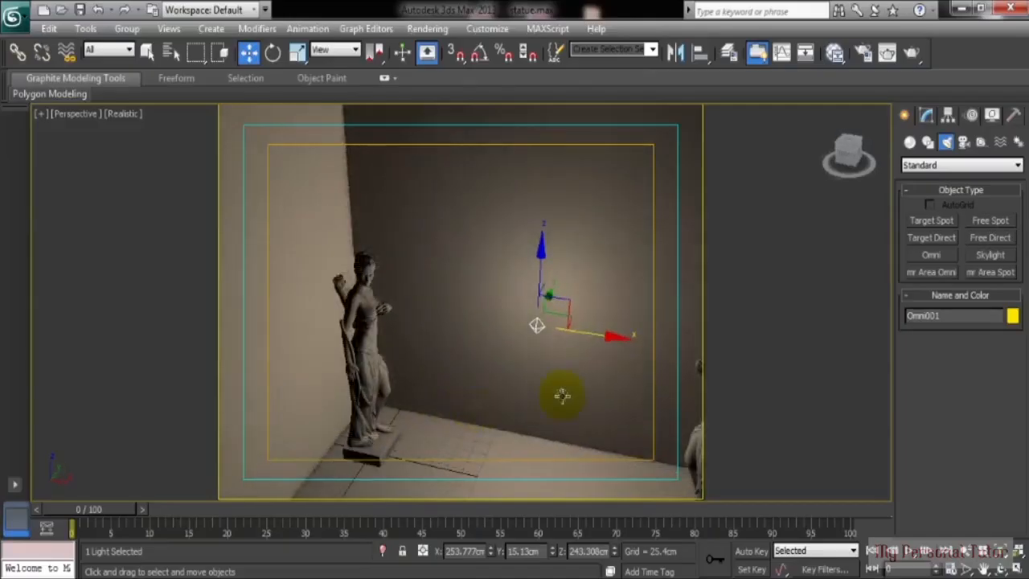
{"action": "left_click_drag", "start_coordinate": [558, 397], "coordinate": [488, 374]}
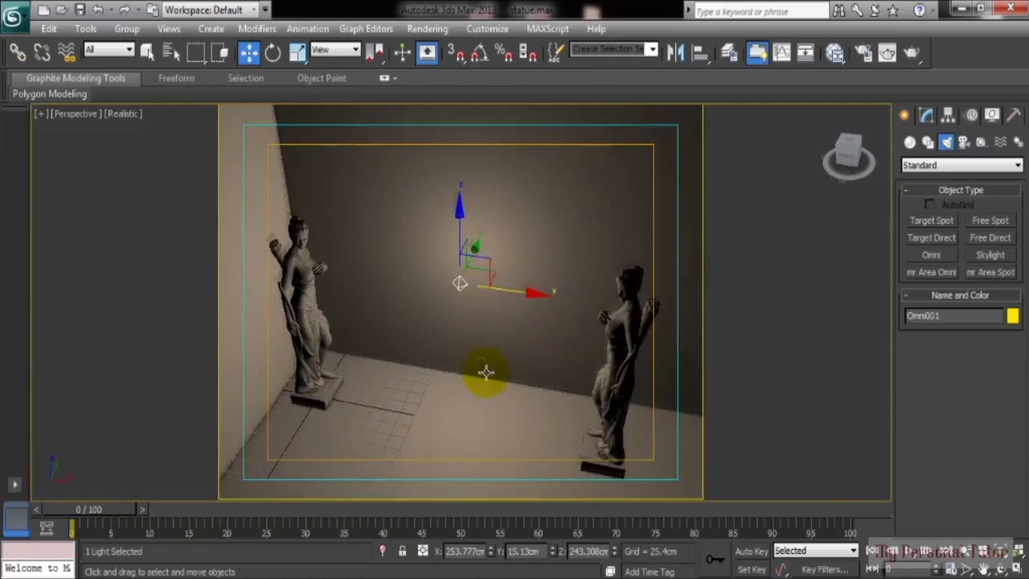
{"action": "middle_click_drag", "start_coordinate": [487, 372], "coordinate": [482, 348], "text": "alt"}
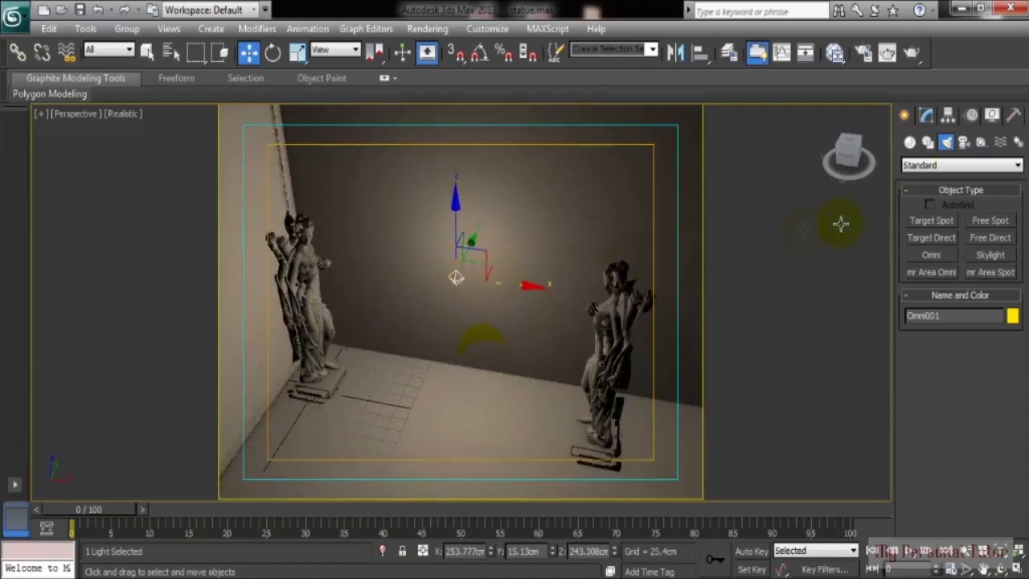
Step: Enable shadows on Omni001 and orbit to check the statues' shadows on wall and floor
{"action": "left_click", "coordinate": [926, 115]}
{"action": "left_click_drag", "start_coordinate": [902, 338], "coordinate": [902, 322]}
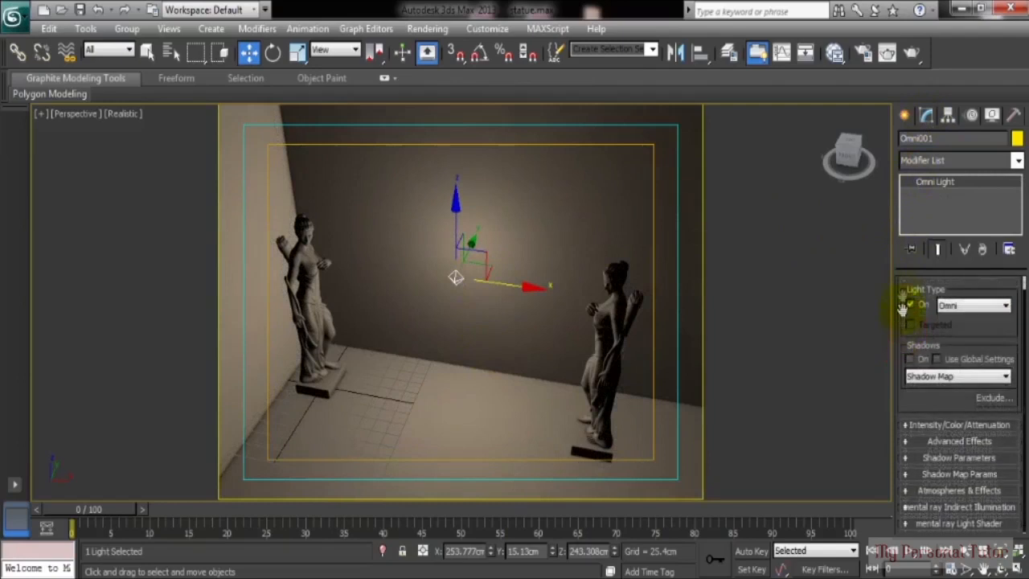
{"action": "left_click", "coordinate": [910, 359]}
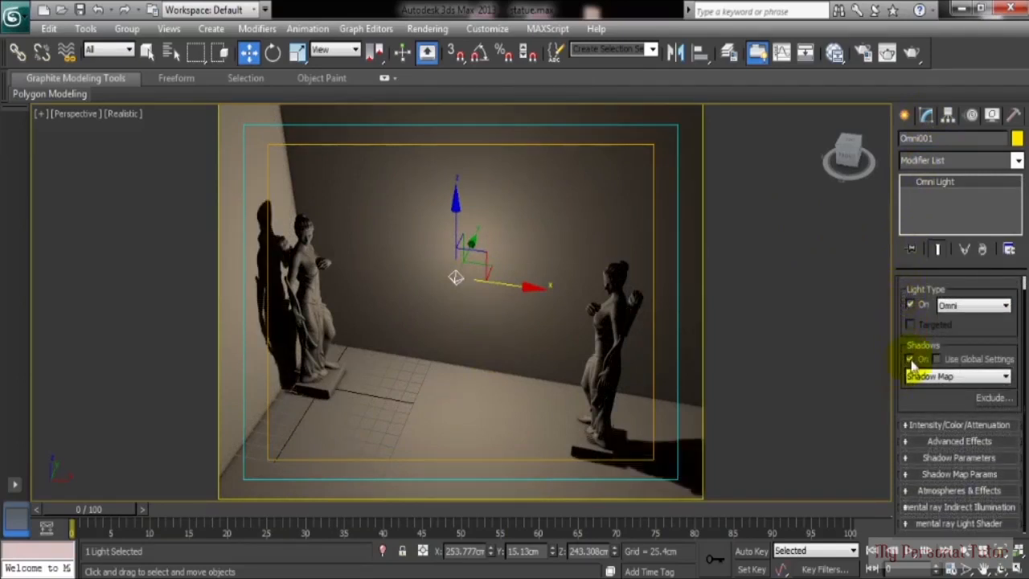
{"action": "middle_click_drag", "start_coordinate": [536, 363], "coordinate": [608, 365], "text": "alt"}
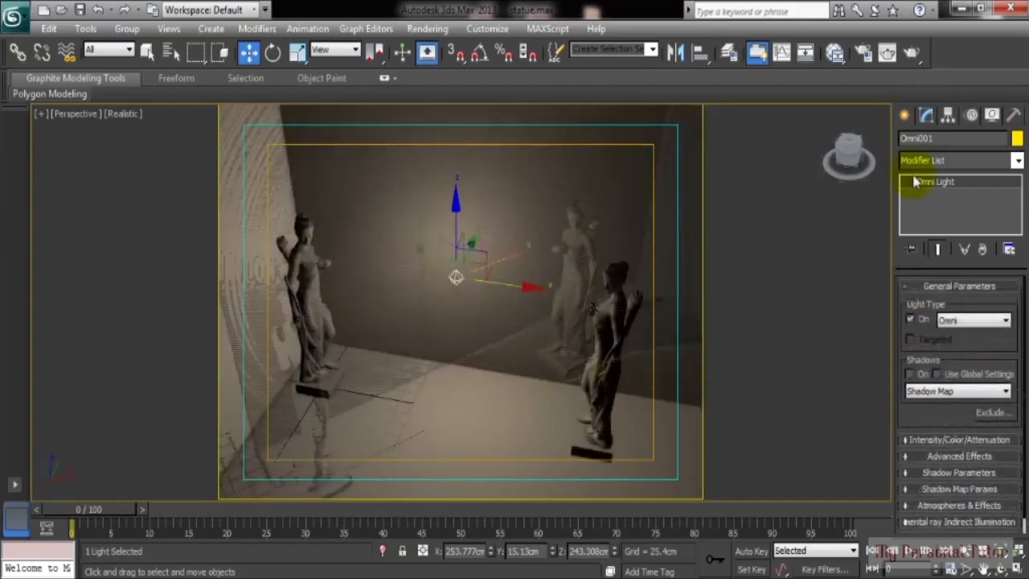
{"action": "middle_click_drag", "start_coordinate": [606, 364], "coordinate": [547, 355], "text": "alt"}
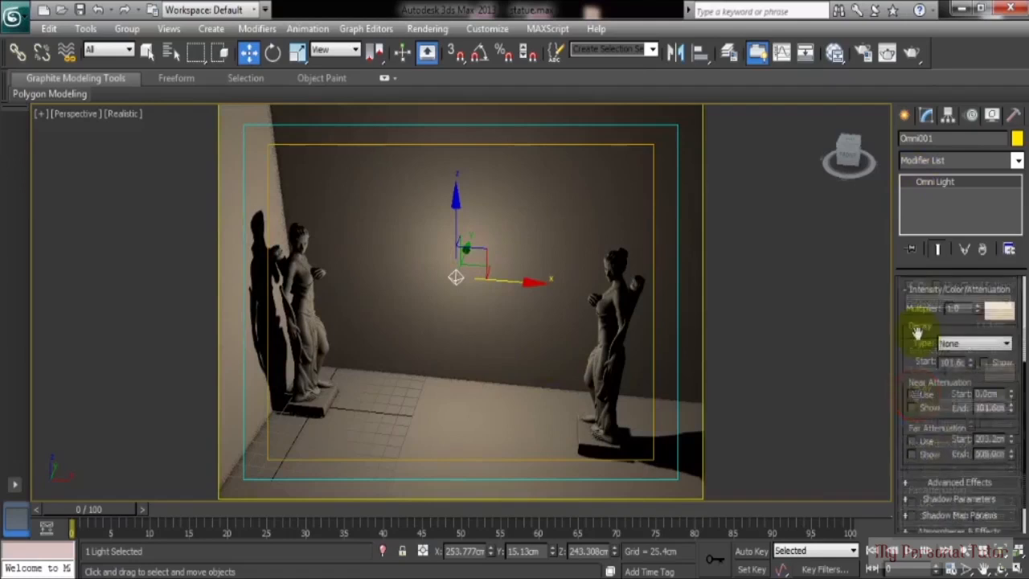
{"action": "left_click_drag", "start_coordinate": [917, 332], "coordinate": [920, 372]}
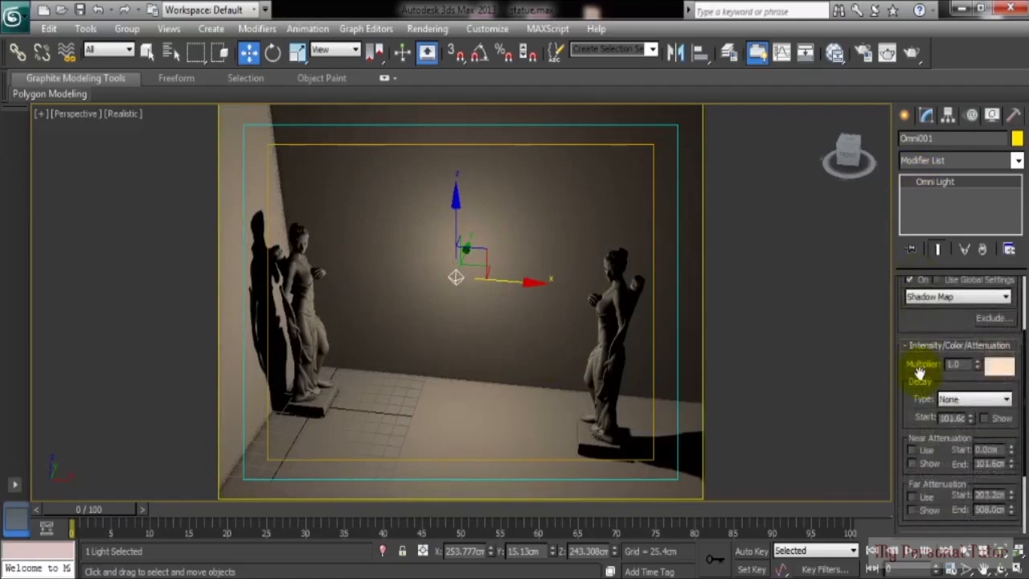
{"action": "left_click_drag", "start_coordinate": [911, 421], "coordinate": [913, 327]}
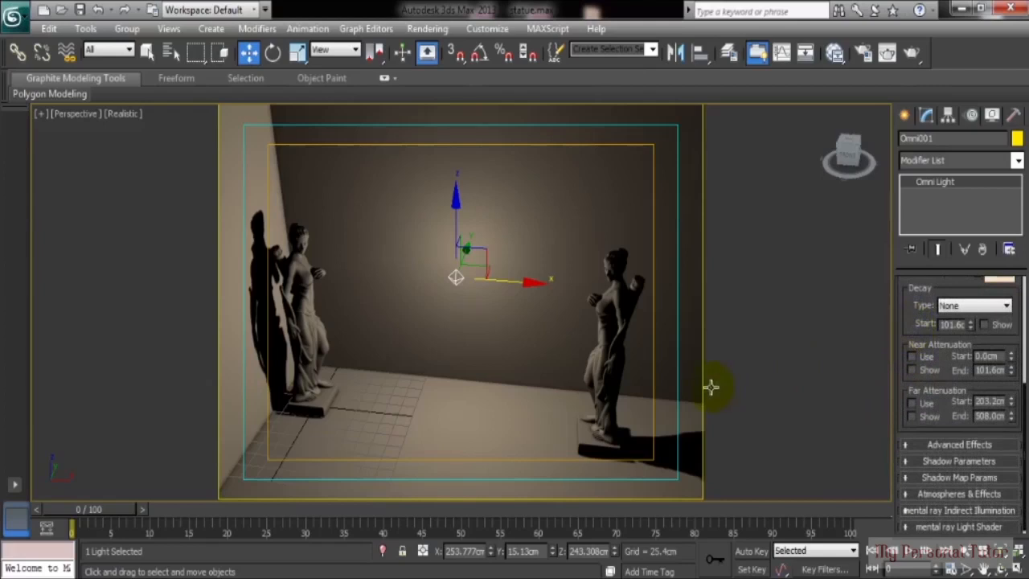
{"action": "left_click_drag", "start_coordinate": [909, 325], "coordinate": [918, 470]}
{"action": "left_click", "coordinate": [461, 347]}
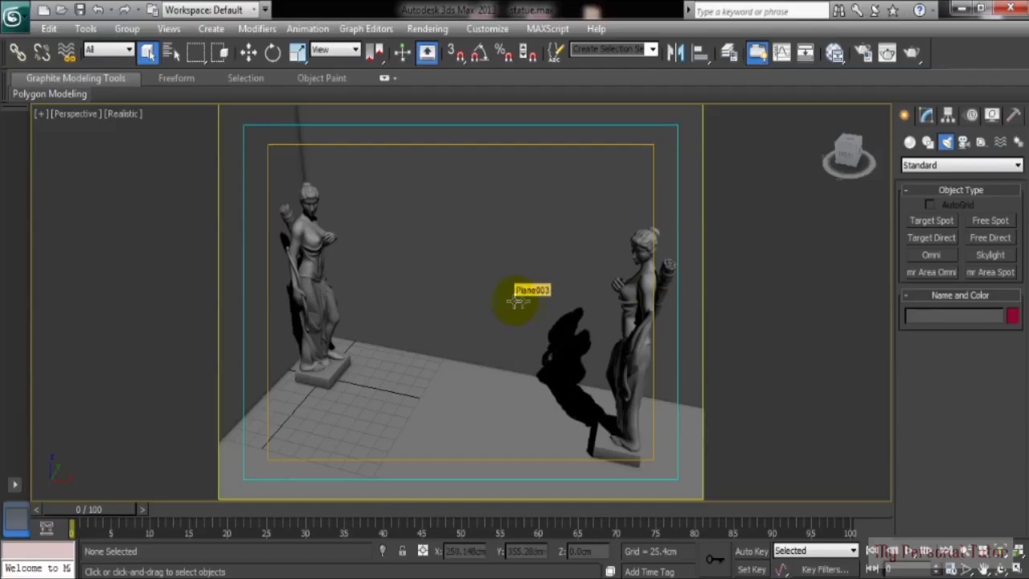
Step: Add skylight Sky001 with shadows enabled and test-render the scene with it
{"action": "left_click", "coordinate": [987, 254]}
{"action": "left_click", "coordinate": [438, 465]}
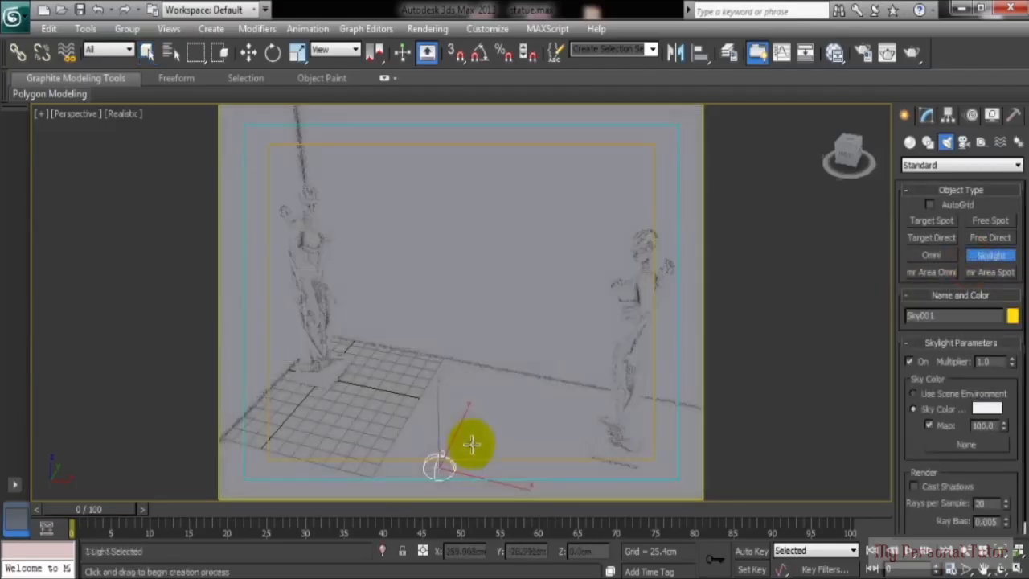
{"action": "middle_click_drag", "start_coordinate": [531, 365], "coordinate": [526, 339]}
{"action": "left_click", "coordinate": [913, 487]}
{"action": "key", "text": "shift+q"}
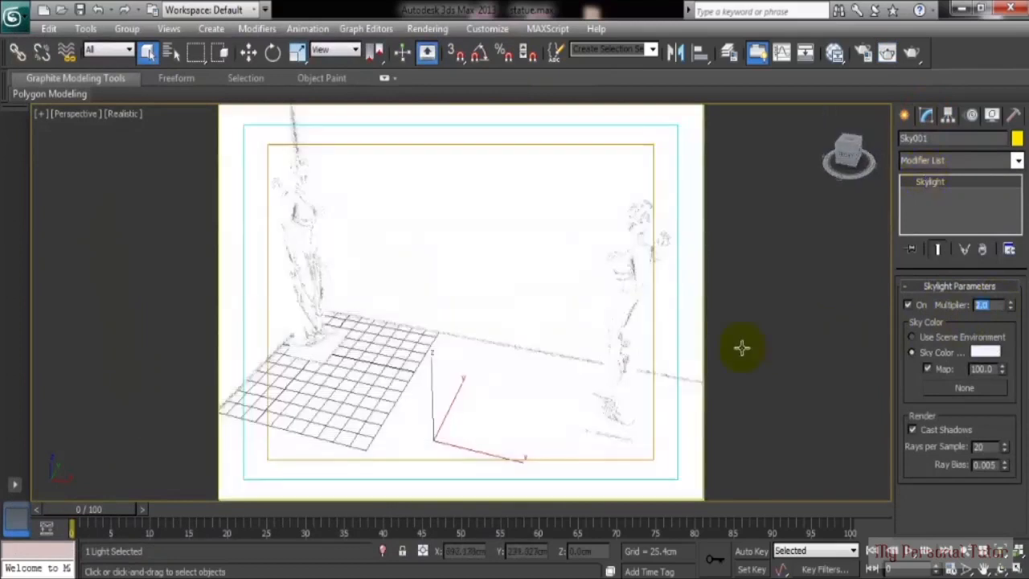
{"action": "key", "text": "shift+q"}
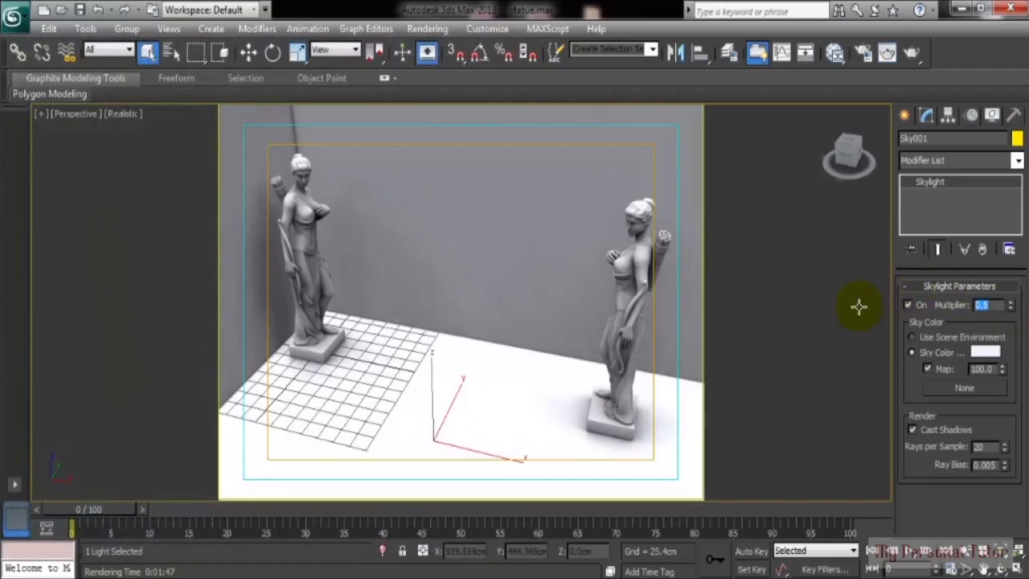
{"action": "left_click", "coordinate": [907, 304]}
{"action": "key", "text": "shift+q"}
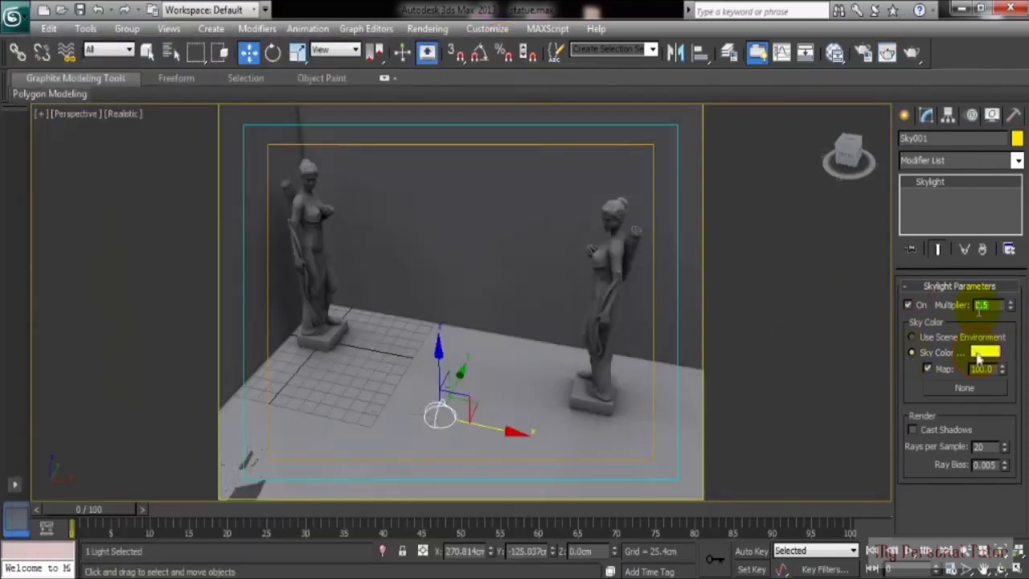
Step: Set the skylight's sky colour to a pale lavender
{"action": "left_click", "coordinate": [986, 352]}
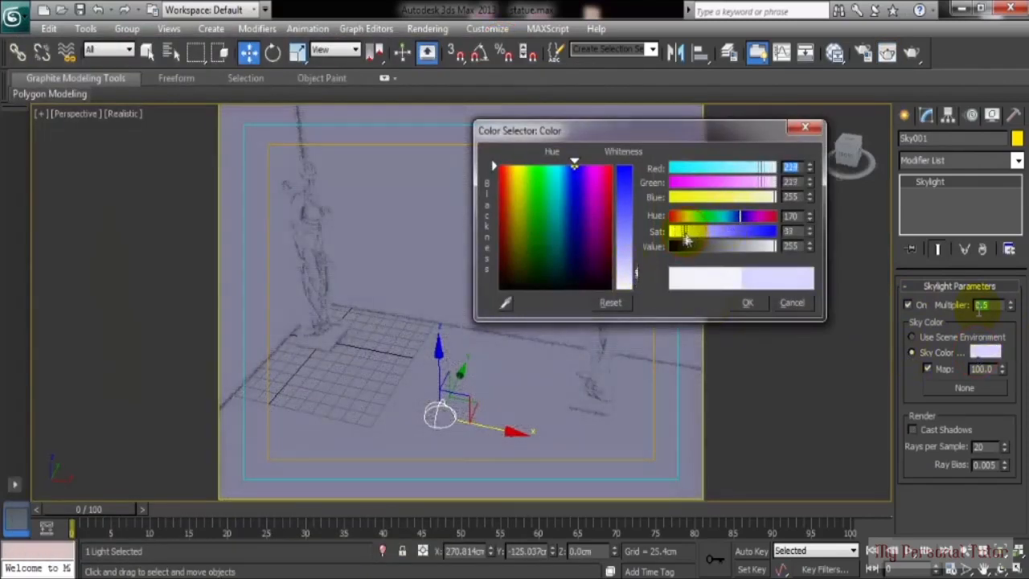
{"action": "left_click_drag", "start_coordinate": [682, 236], "coordinate": [681, 237]}
{"action": "left_click", "coordinate": [747, 306]}
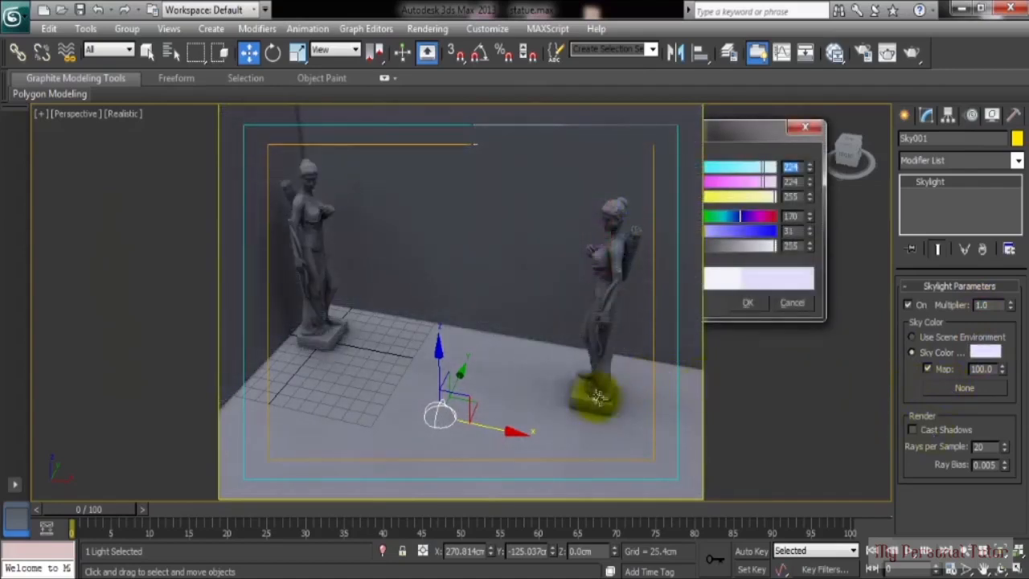
{"action": "left_click", "coordinate": [426, 28]}
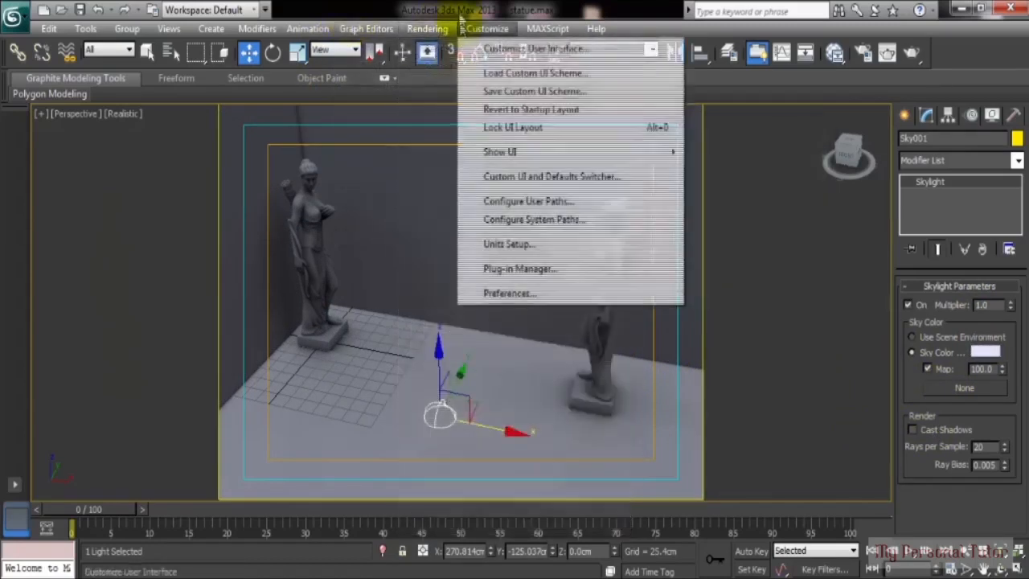
Step: Delete the skylight from the scene
{"action": "key", "text": "Delete"}
{"action": "left_click", "coordinate": [905, 117]}
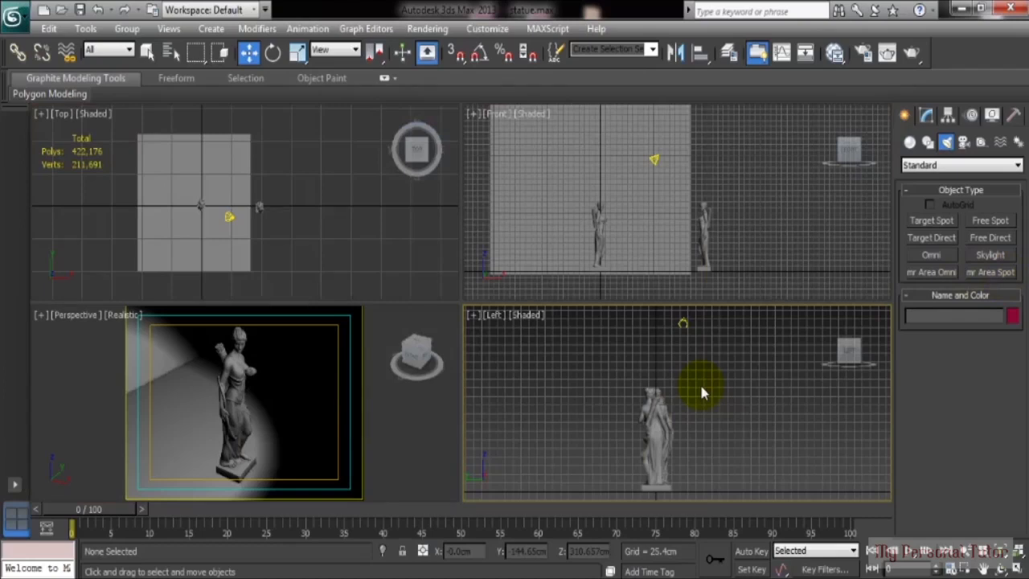
Step: Turn on shadows for Spot001 and render the maximized perspective view to check them
{"action": "left_click", "coordinate": [683, 324]}
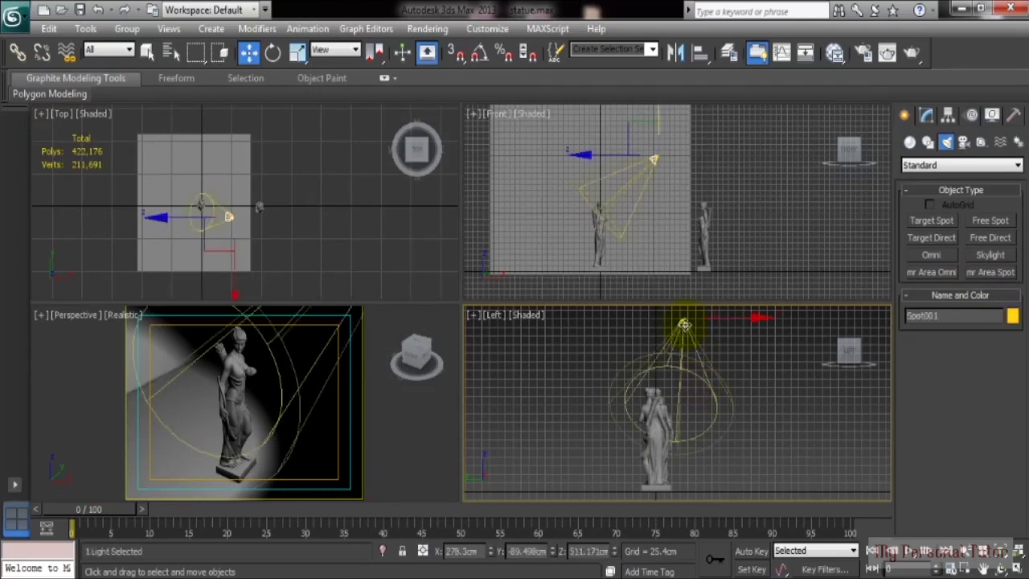
{"action": "right_click", "coordinate": [337, 426]}
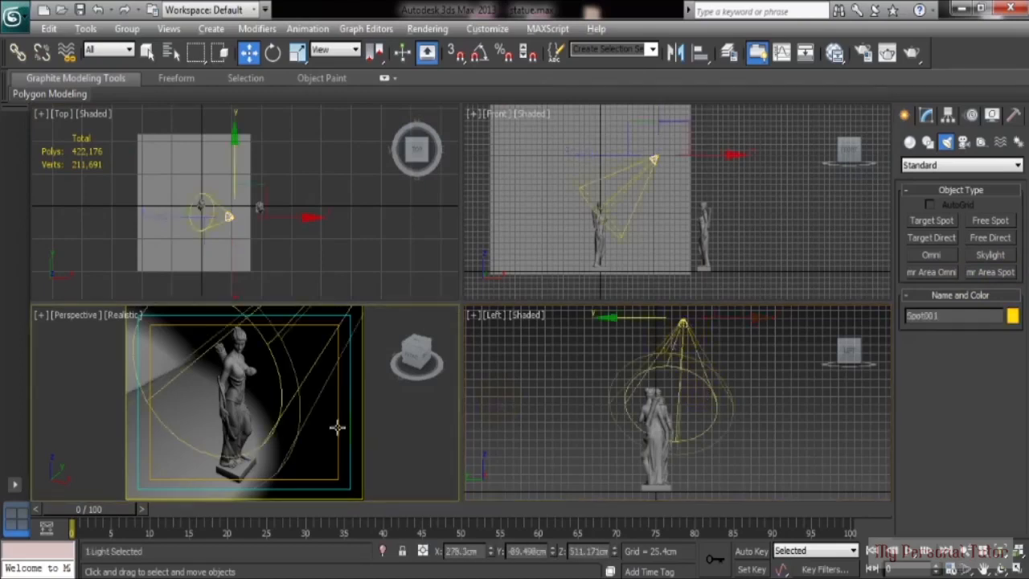
{"action": "key", "text": "alt+w"}
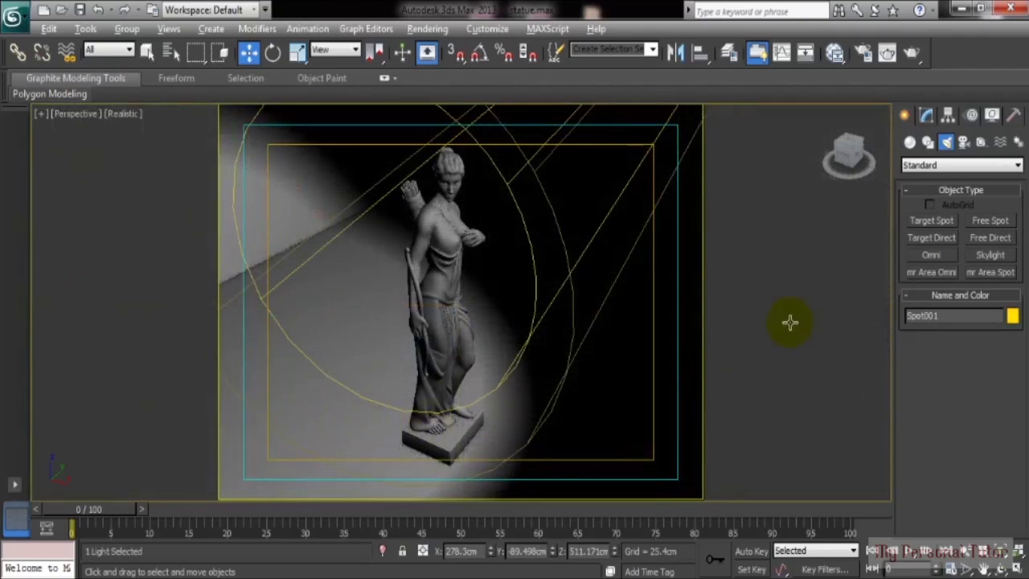
{"action": "left_click", "coordinate": [927, 116]}
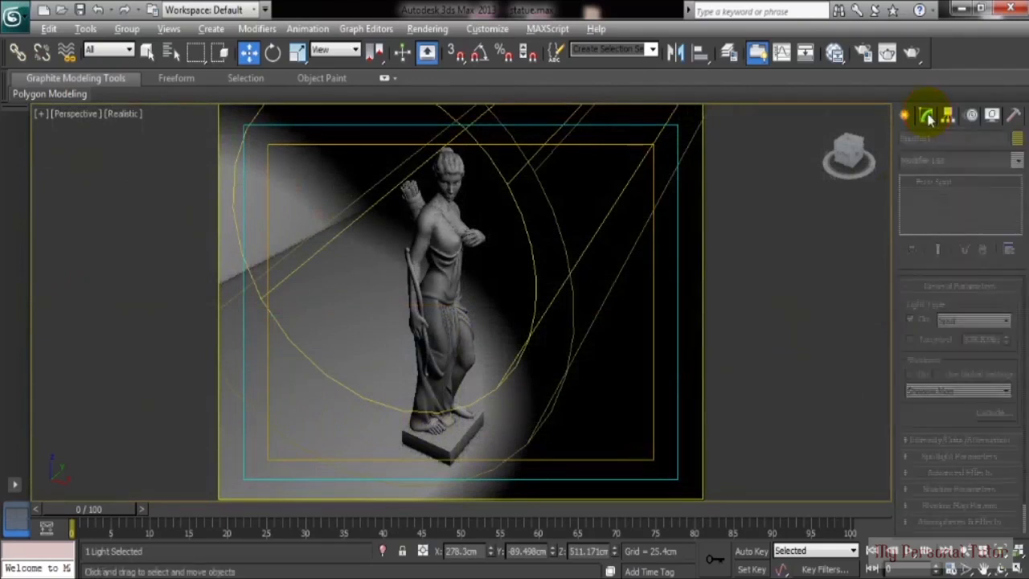
{"action": "scroll", "coordinate": [896, 334], "scroll_direction": "down", "scroll_amount": 2}
{"action": "left_click", "coordinate": [909, 343]}
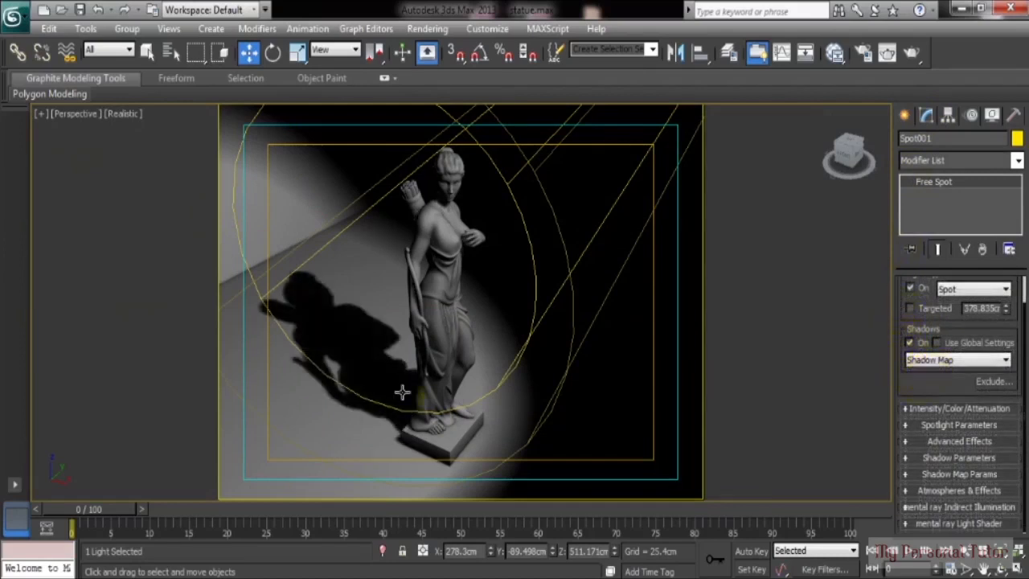
{"action": "key", "text": "shift+q"}
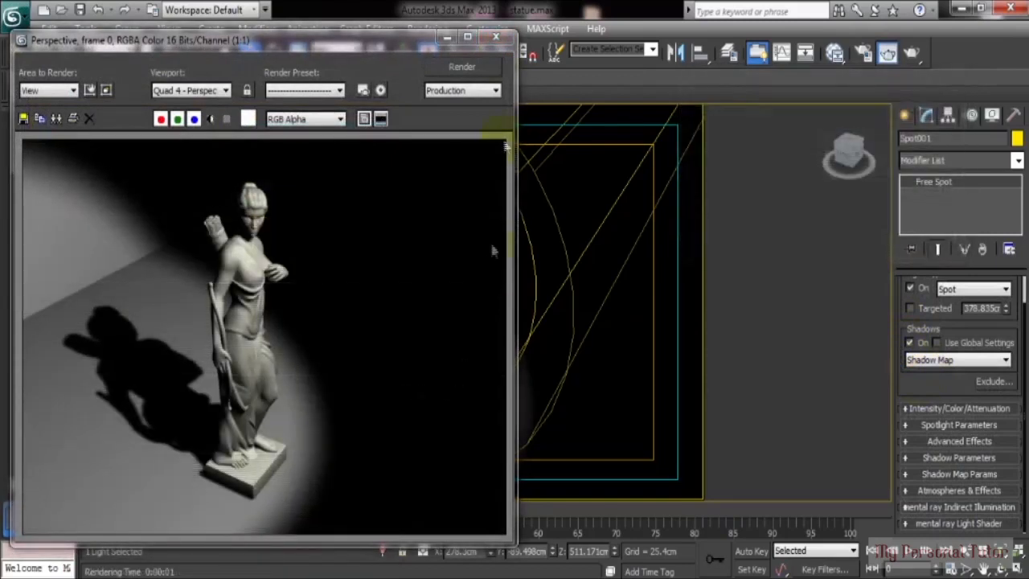
{"action": "left_click", "coordinate": [500, 40]}
Step: Assign a Raytrace material to the statue and render the glassy result
{"action": "left_click", "coordinate": [421, 247]}
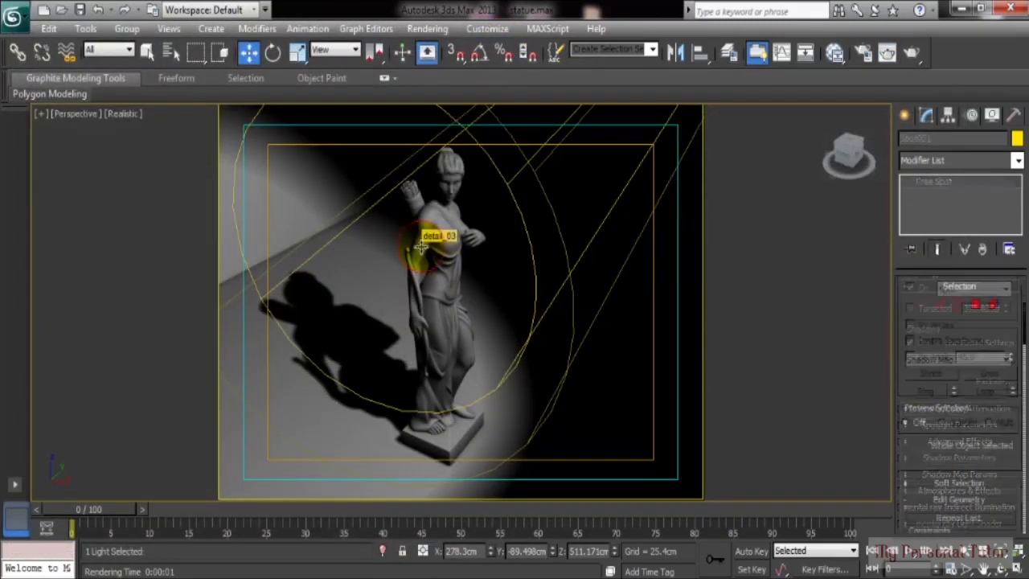
{"action": "key", "text": "m"}
{"action": "right_click", "coordinate": [671, 159]}
{"action": "left_click", "coordinate": [719, 177]}
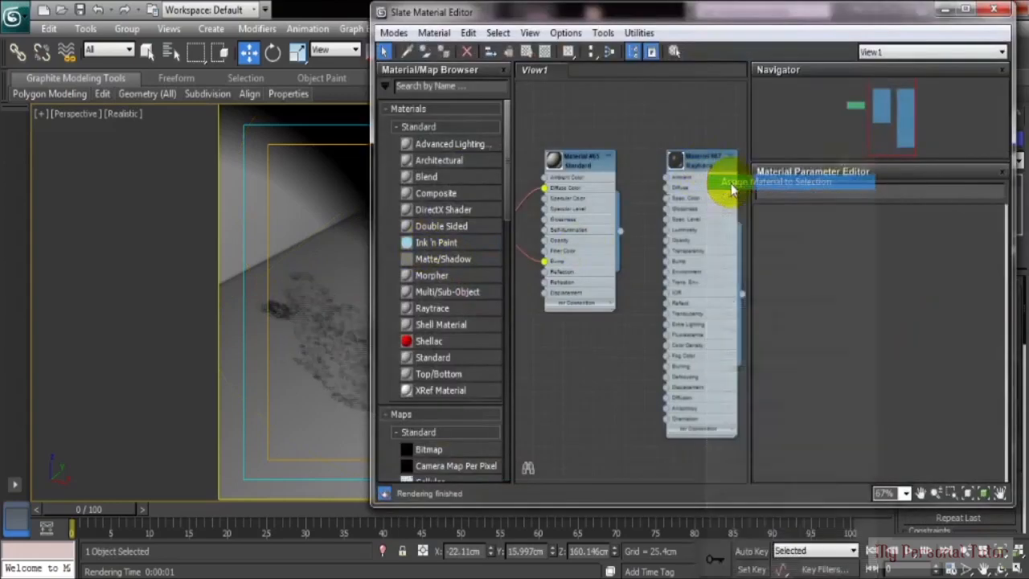
{"action": "left_click", "coordinate": [947, 13]}
{"action": "key", "text": "shift+q"}
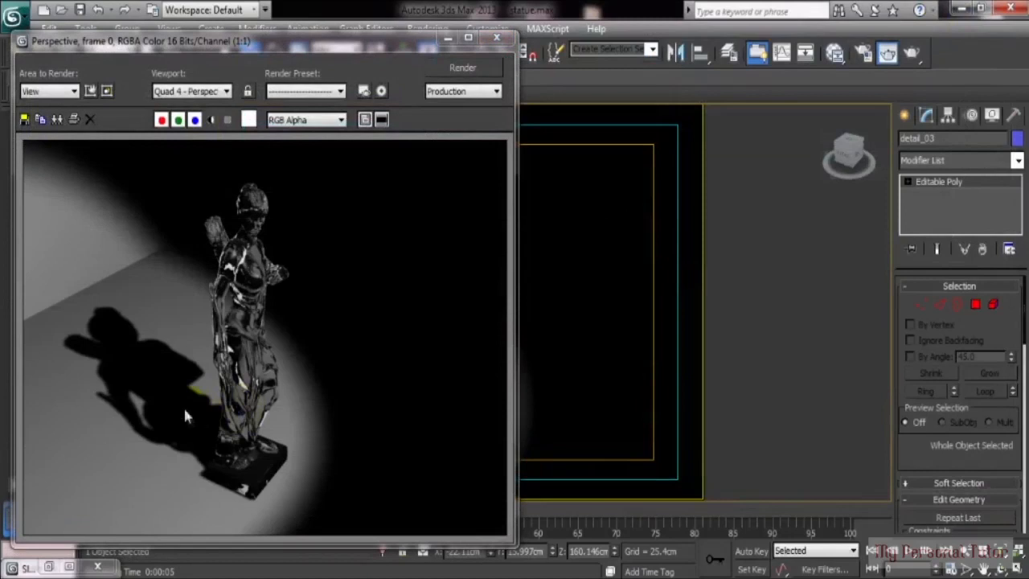
{"action": "left_click", "coordinate": [496, 37]}
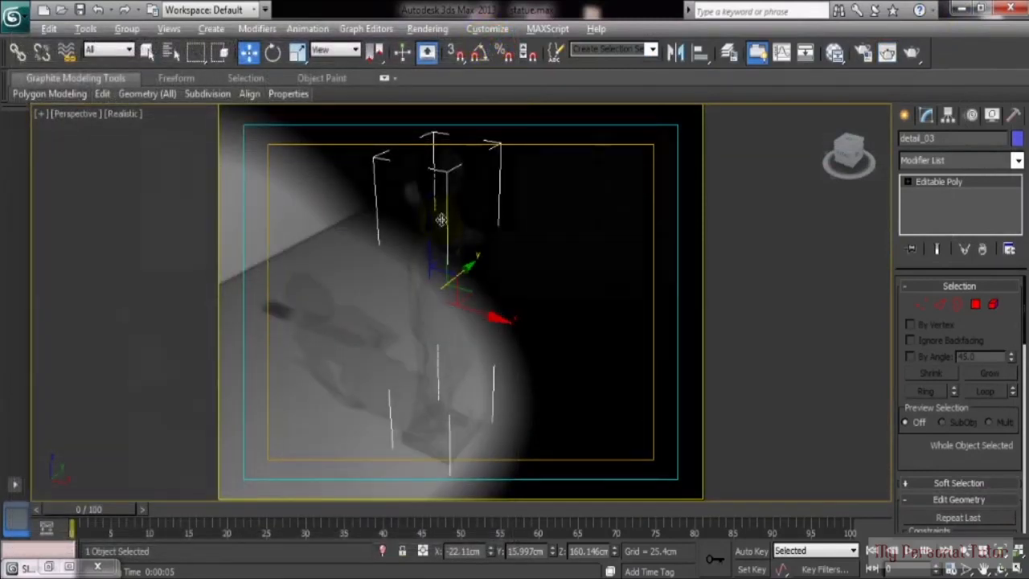
Step: Reselect the spotlight and return to the four-view layout
{"action": "key", "text": "alt+w"}
{"action": "left_click", "coordinate": [655, 161]}
{"action": "right_click", "coordinate": [590, 426]}
{"action": "key", "text": "alt+w"}
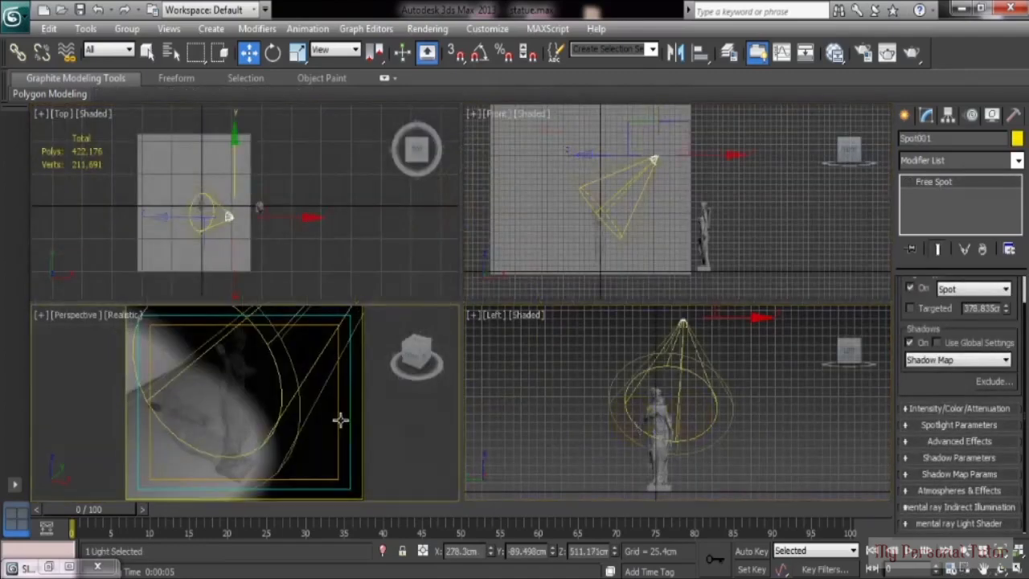
{"action": "key", "text": "alt+w"}
Step: Switch the spotlight to Ray Traced Shadows and render the scene
{"action": "left_click", "coordinate": [971, 360]}
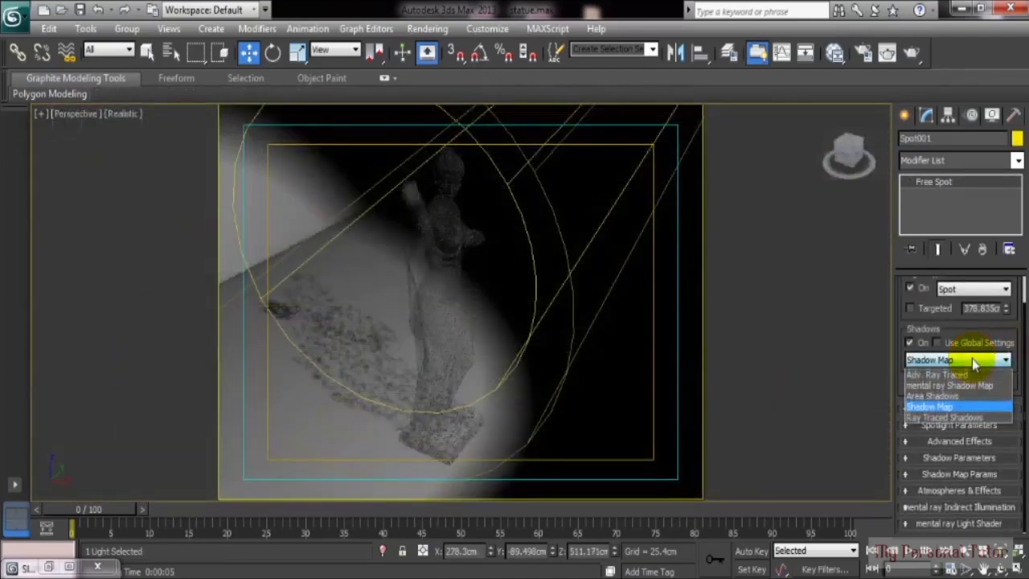
{"action": "left_click", "coordinate": [945, 417]}
{"action": "key", "text": "shift+q"}
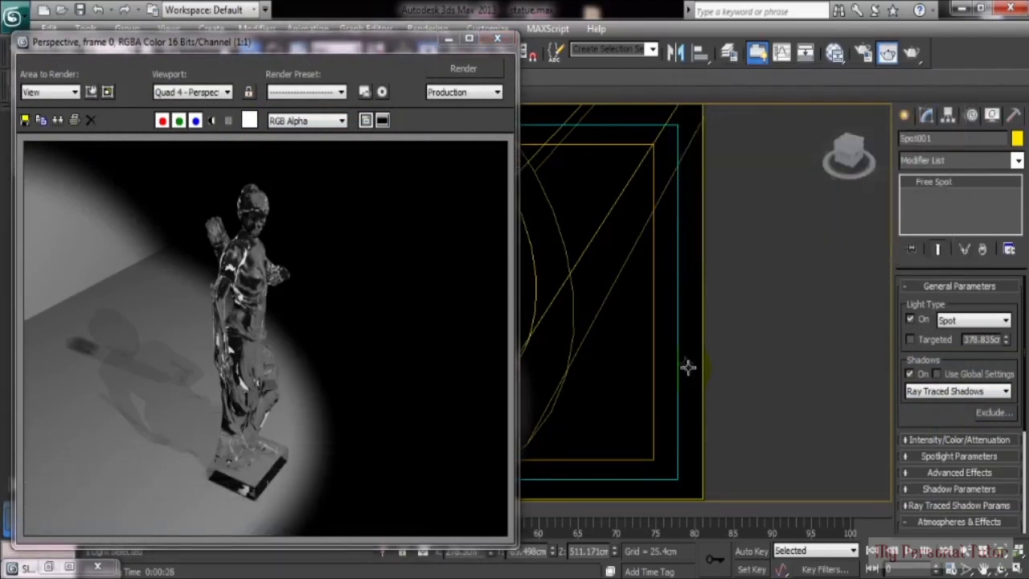
{"action": "left_click", "coordinate": [498, 37]}
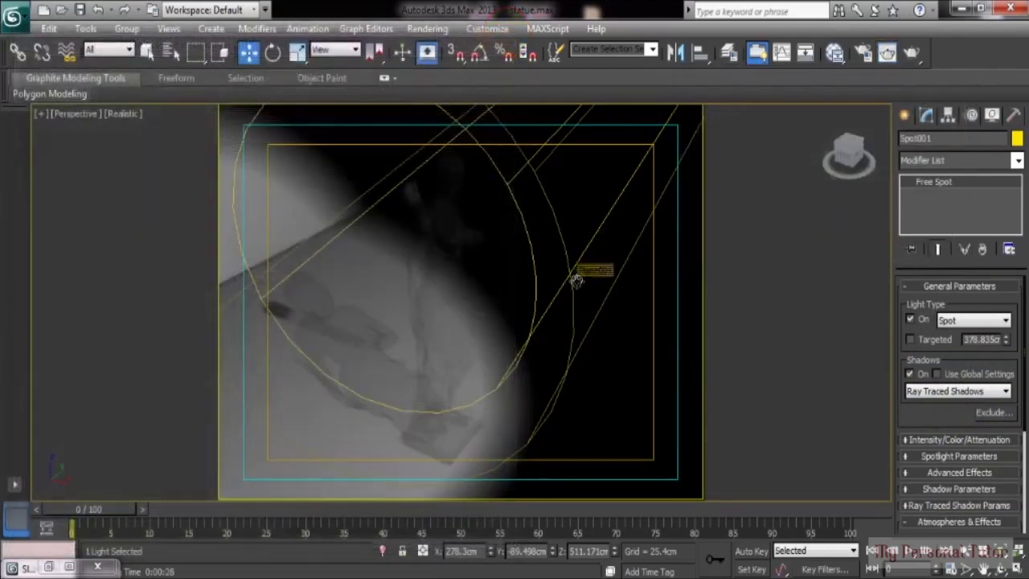
Step: Reassign Material #65 to the statue in the Slate Material Editor
{"action": "left_click", "coordinate": [443, 305]}
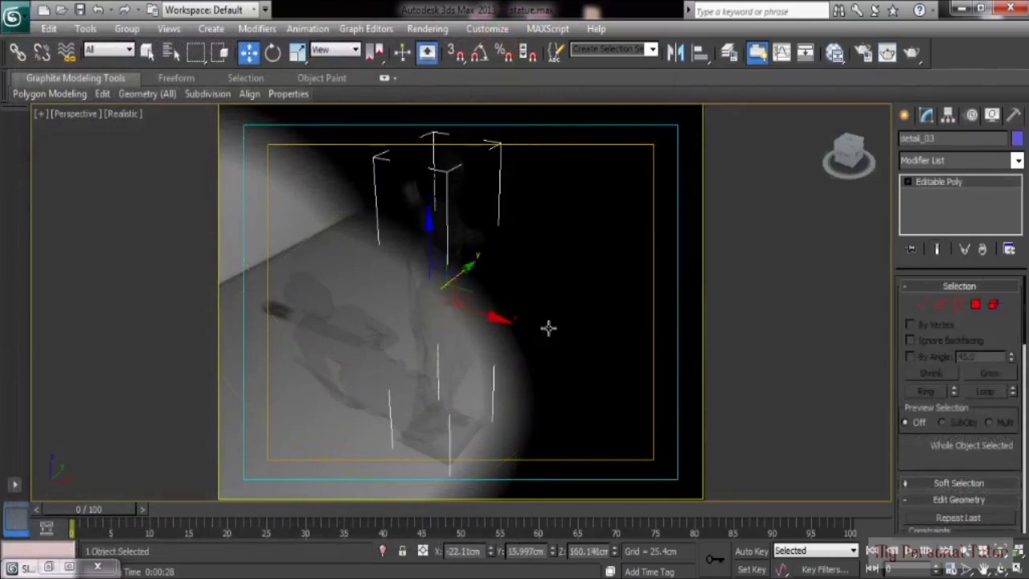
{"action": "key", "text": "m"}
{"action": "right_click", "coordinate": [595, 165]}
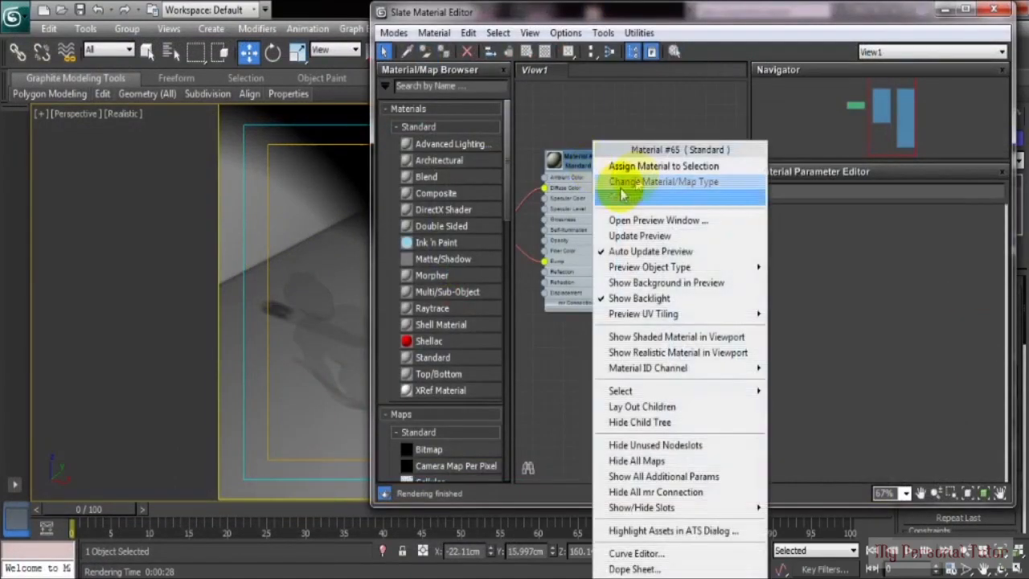
{"action": "left_click", "coordinate": [660, 165]}
{"action": "left_click", "coordinate": [942, 10]}
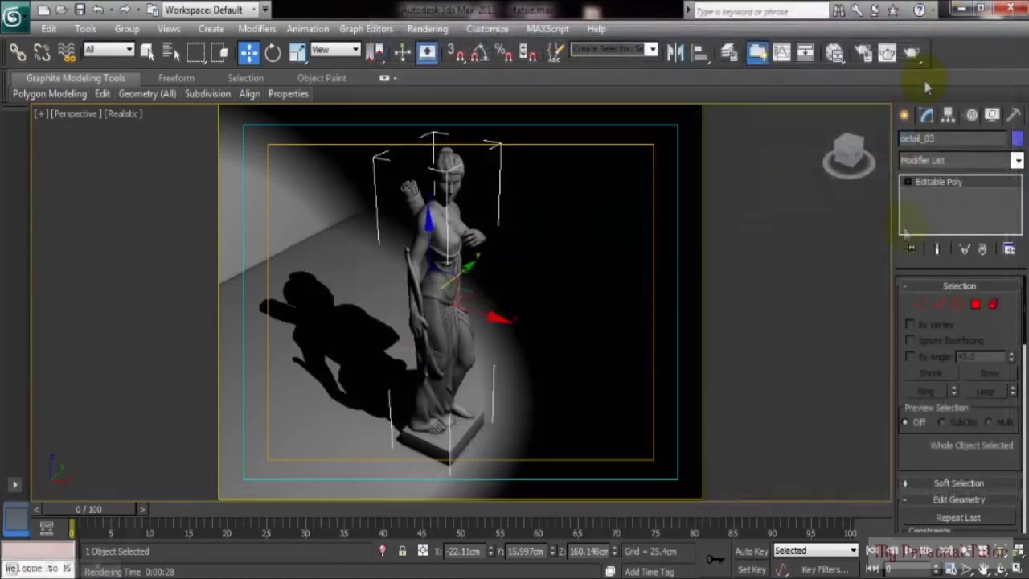
{"action": "key", "text": "alt+w"}
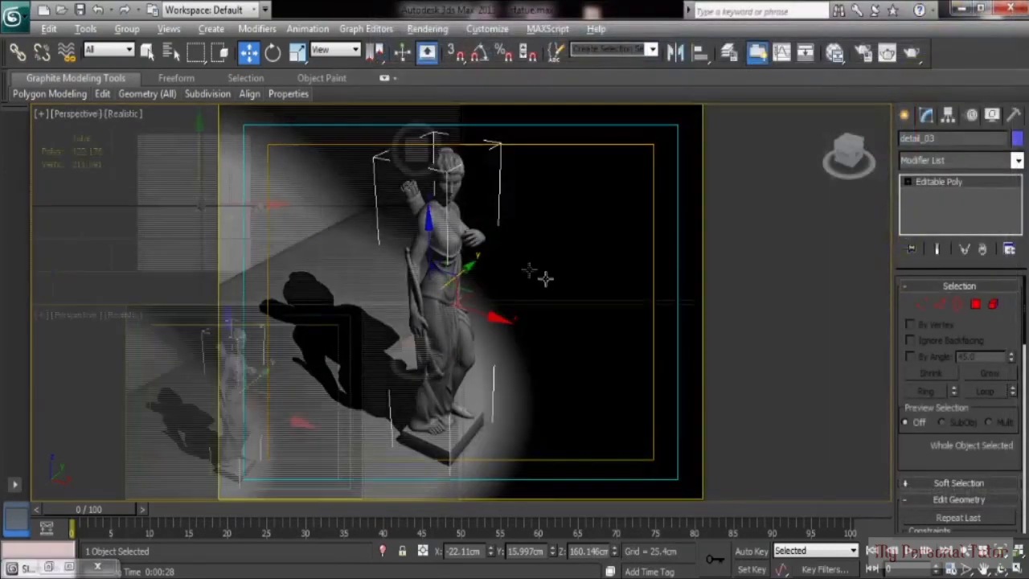
Step: Give the spotlight Adv. Ray Traced shadows and render the maximized perspective view
{"action": "left_click", "coordinate": [655, 153]}
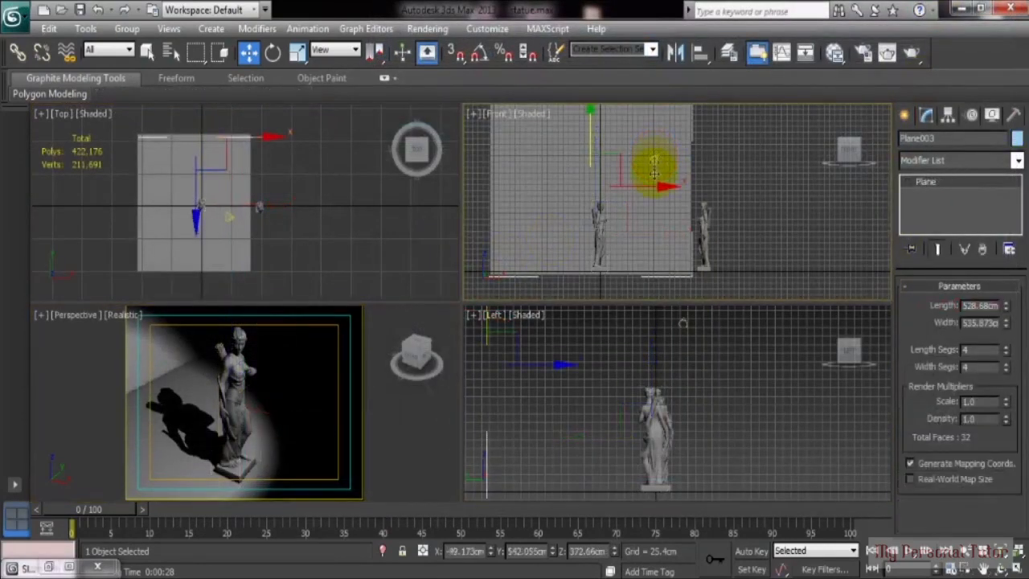
{"action": "left_click", "coordinate": [653, 159]}
{"action": "right_click", "coordinate": [292, 386]}
{"action": "key", "text": "alt+w"}
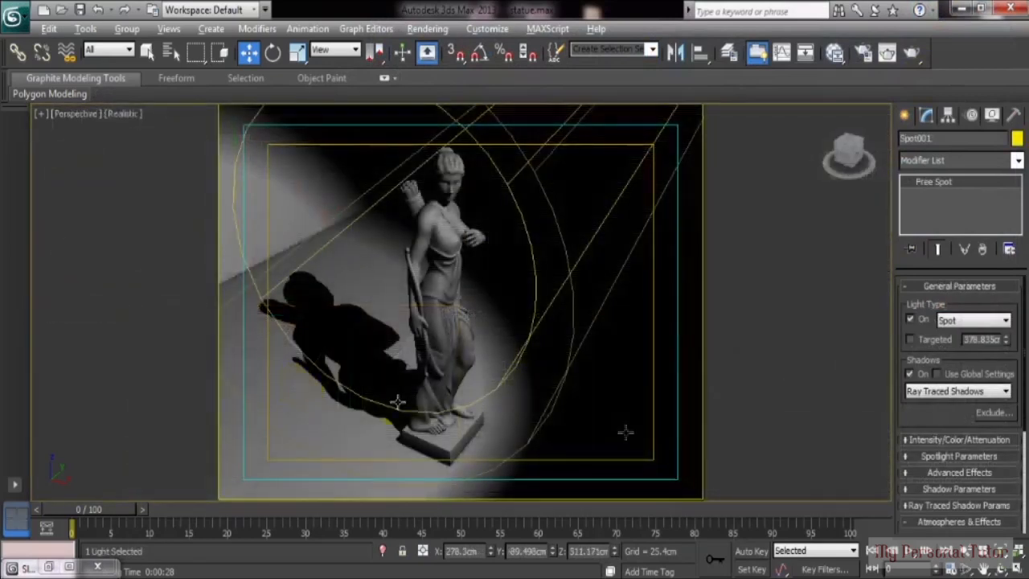
{"action": "left_click", "coordinate": [918, 394]}
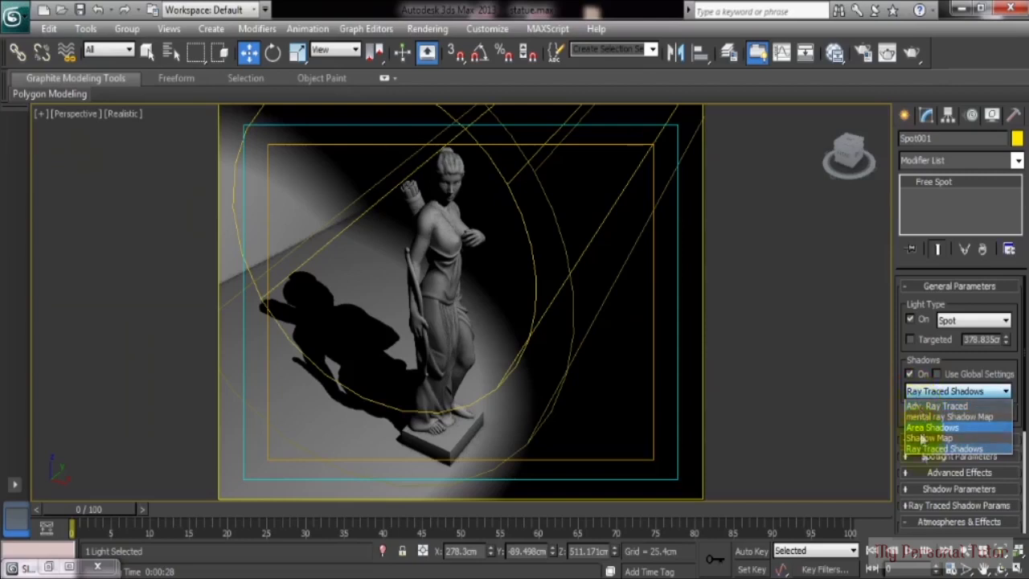
{"action": "left_click", "coordinate": [983, 407]}
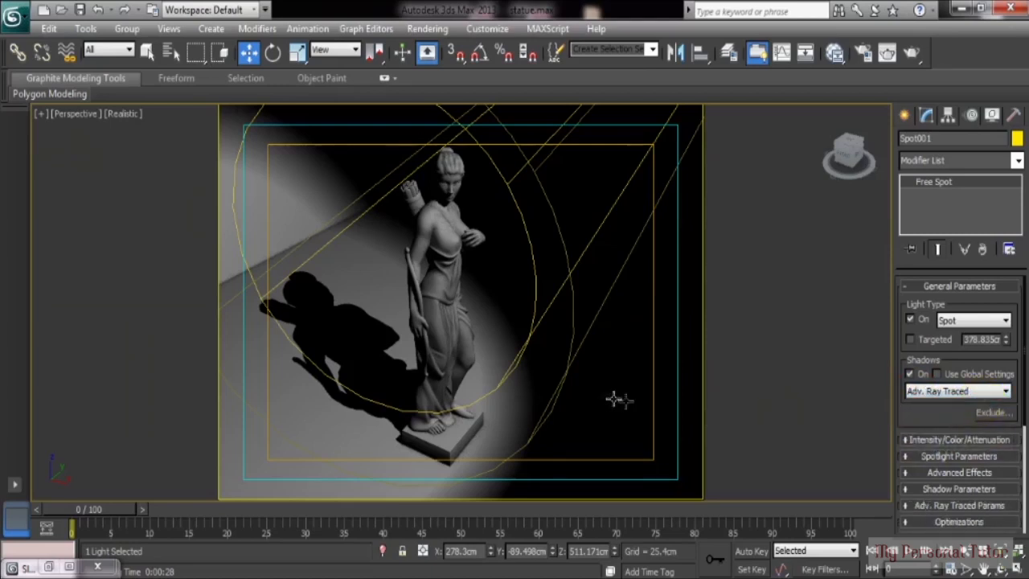
{"action": "key", "text": "shift+q"}
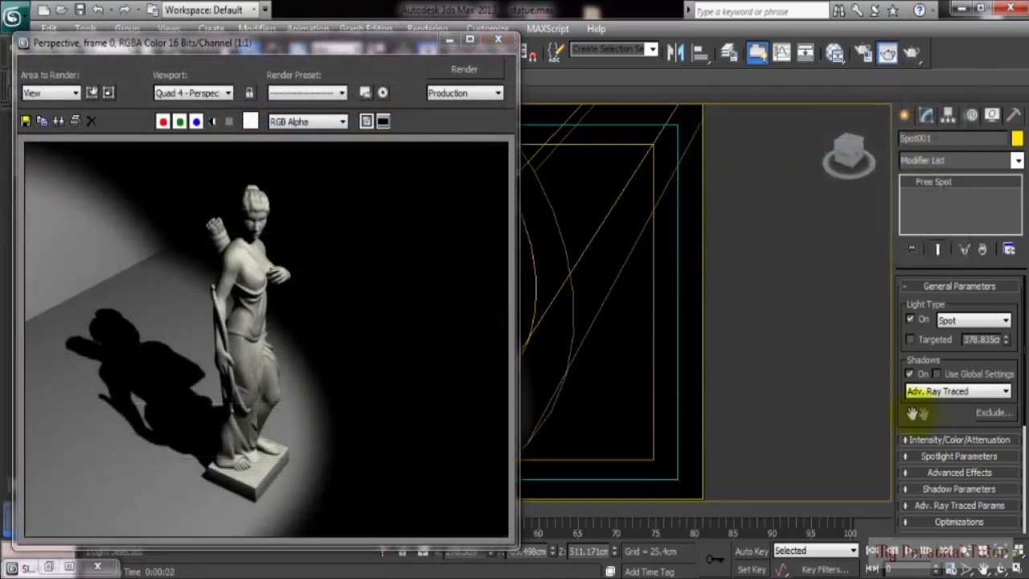
Step: Change the spotlight to Area Shadows and render again
{"action": "left_click", "coordinate": [935, 392]}
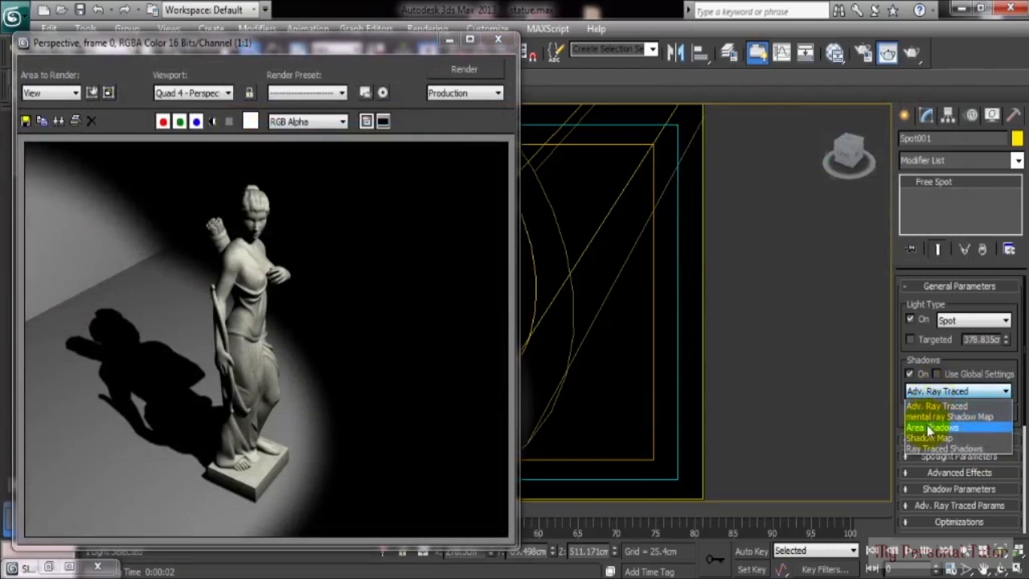
{"action": "left_click", "coordinate": [931, 428]}
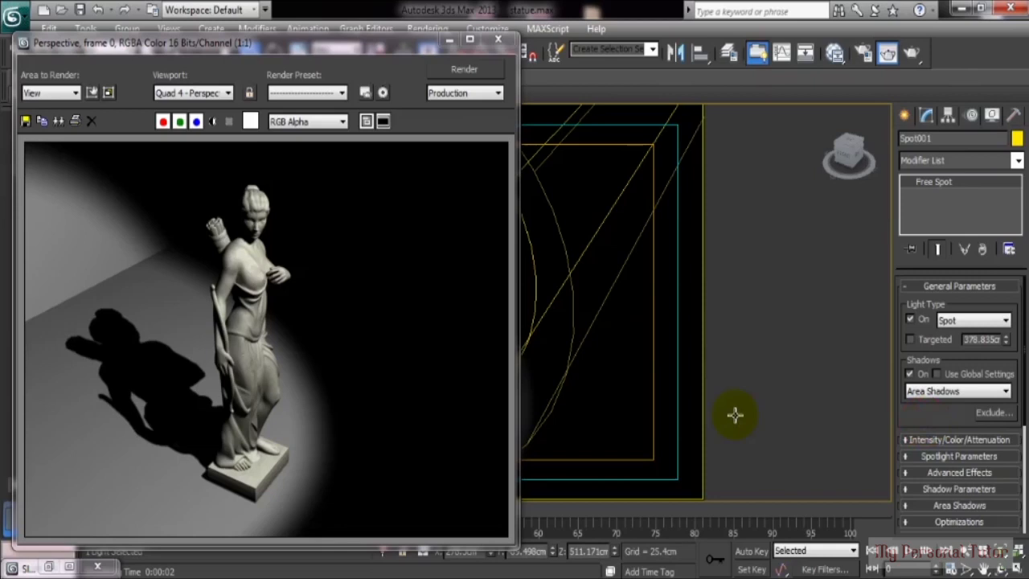
{"action": "key", "text": "shift+q"}
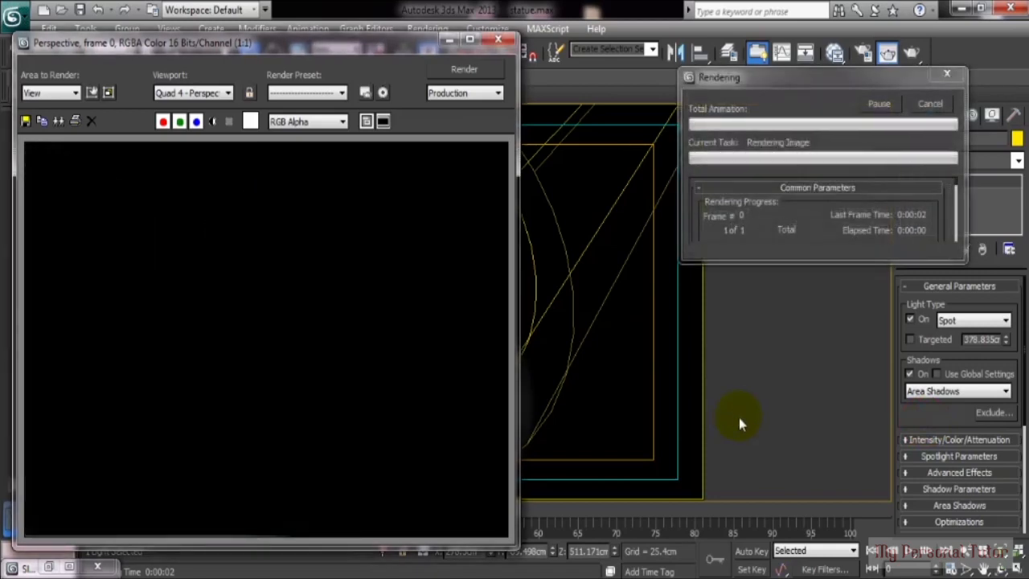